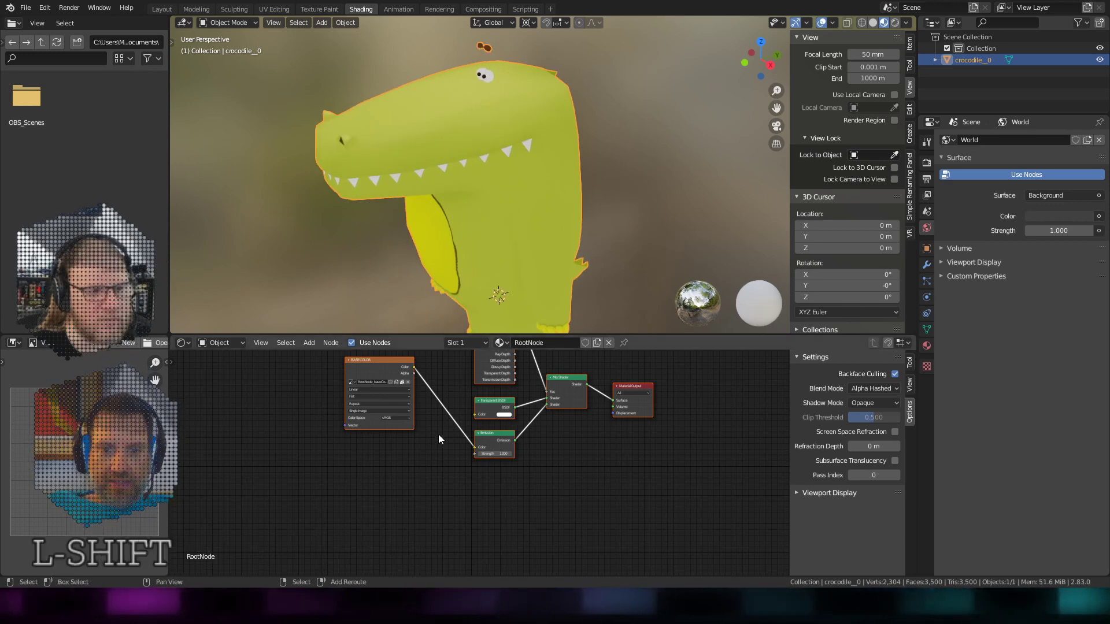
- Examine the RootNode material's node setup, from the base colour texture through the emission, transparent and mix shaders to the output
shift+middle_drag(441, 441, 426, 517)
scroll(567, 546, up, 1)
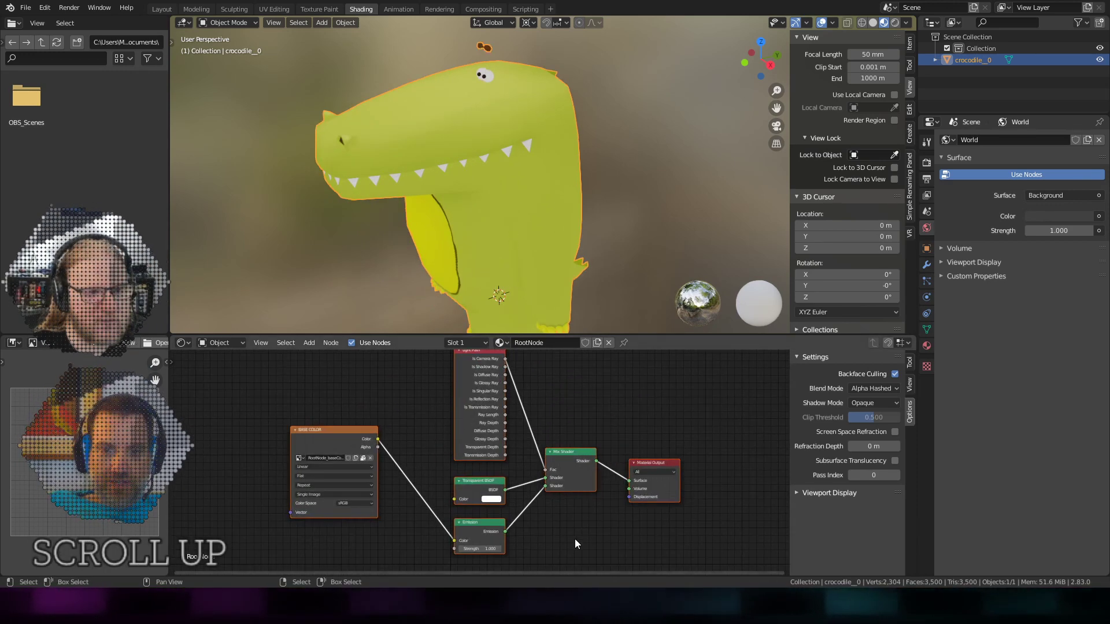
shift+middle_drag(679, 528, 559, 510)
scroll(560, 502, up, 1)
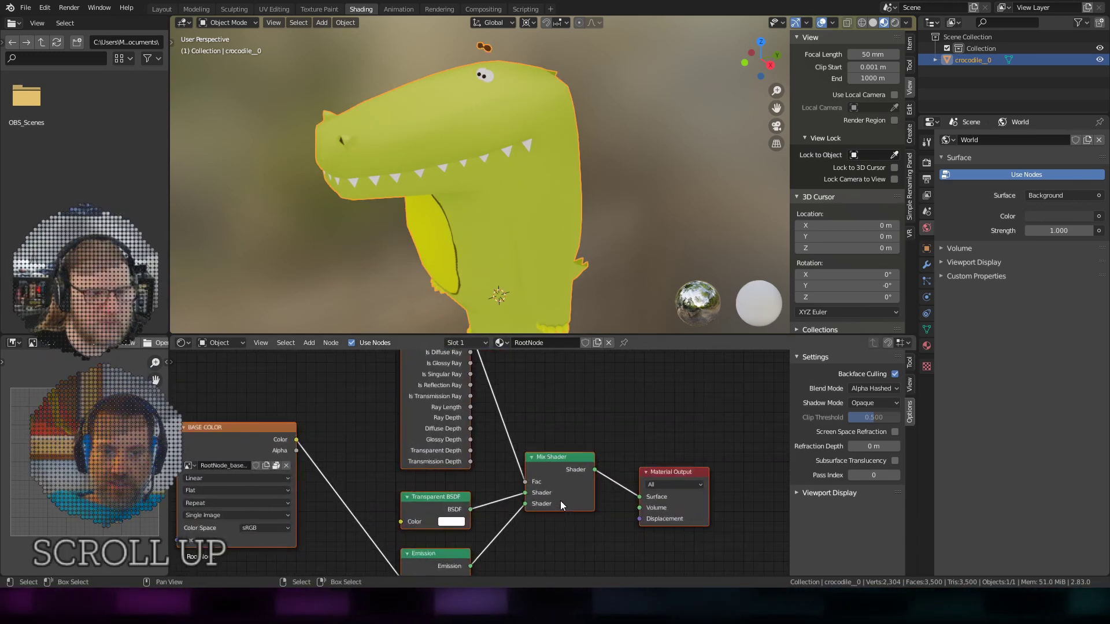
scroll(560, 494, down, 2)
shift+middle_drag(555, 424, 533, 418)
scroll(533, 418, up, 1)
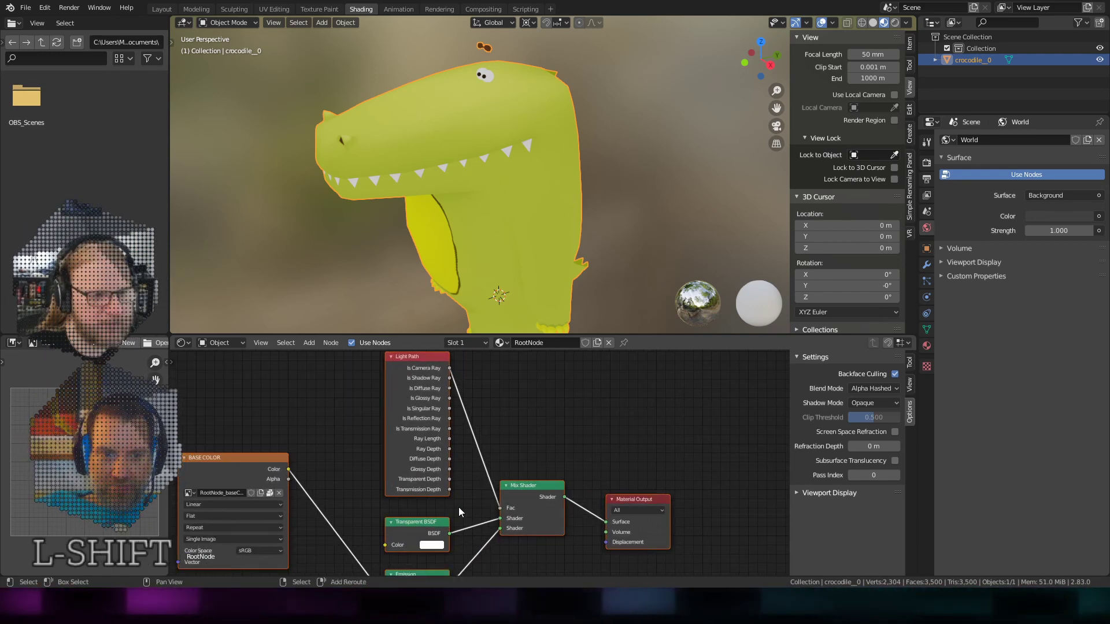
shift+middle_drag(459, 511, 511, 445)
scroll(512, 445, up, 1)
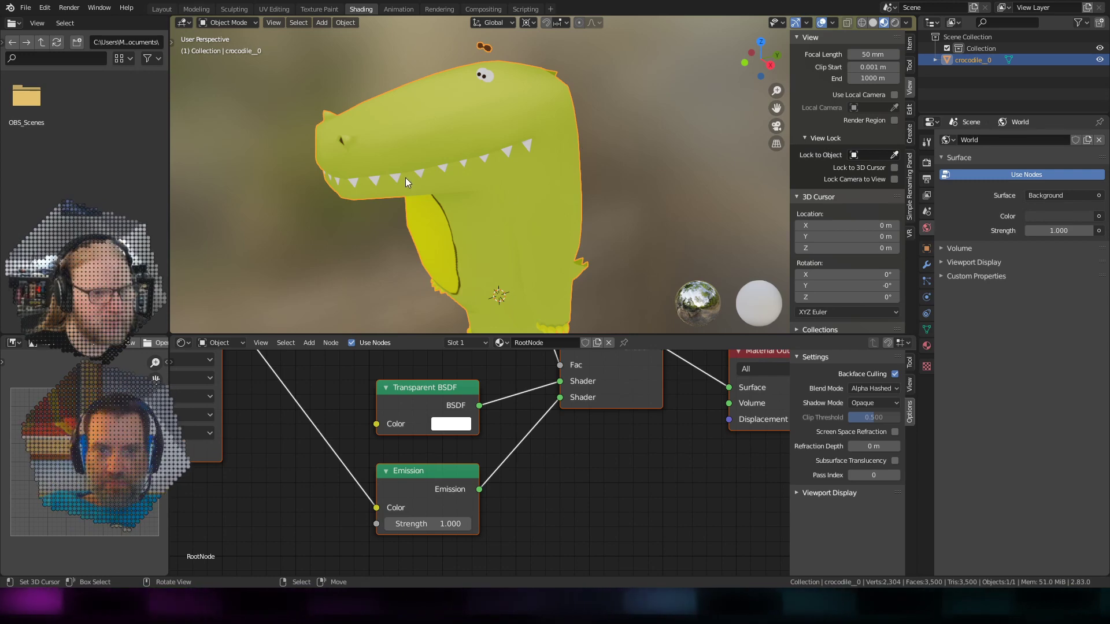
scroll(518, 217, down, 3)
scroll(511, 211, up, 2)
scroll(542, 466, down, 2)
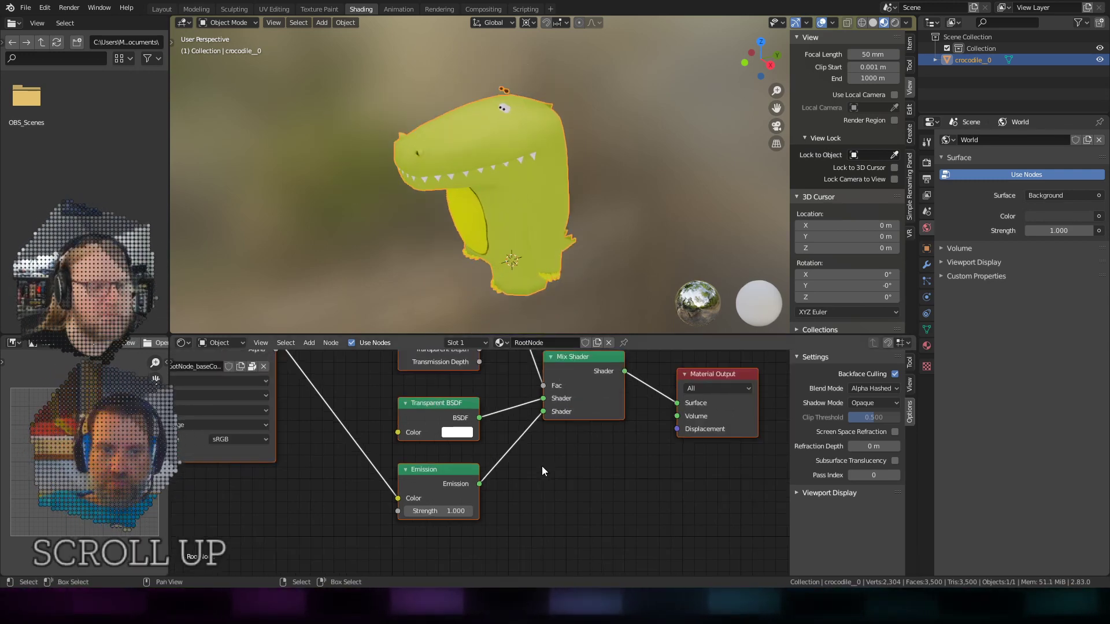
- Delete the Light Path, Transparent BSDF, Emission and Mix Shader nodes from the RootNode material
scroll(508, 452, down, 2)
shift+middle_drag(480, 413, 471, 480)
scroll(483, 445, down, 2)
scroll(498, 444, down, 2)
shift+middle_drag(500, 442, 467, 459)
drag(380, 363, 512, 549)
key(x)
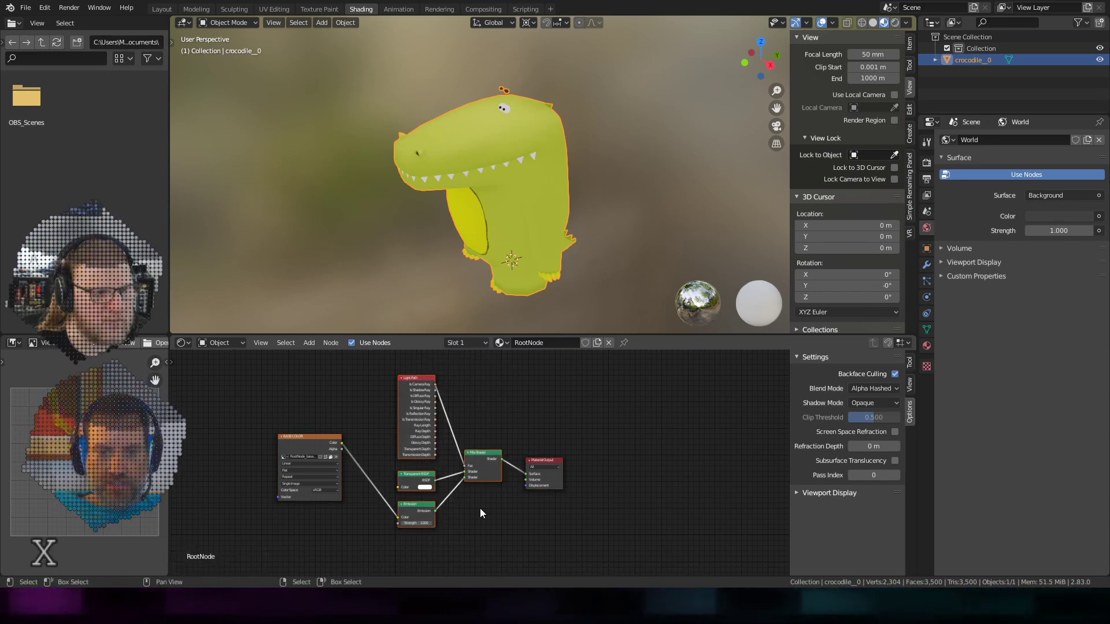
- Add a Background shader, feed the BASE COLOR texture into its Color, and connect its output to the Material Output's Surface
scroll(463, 500, up, 2)
scroll(461, 498, up, 1)
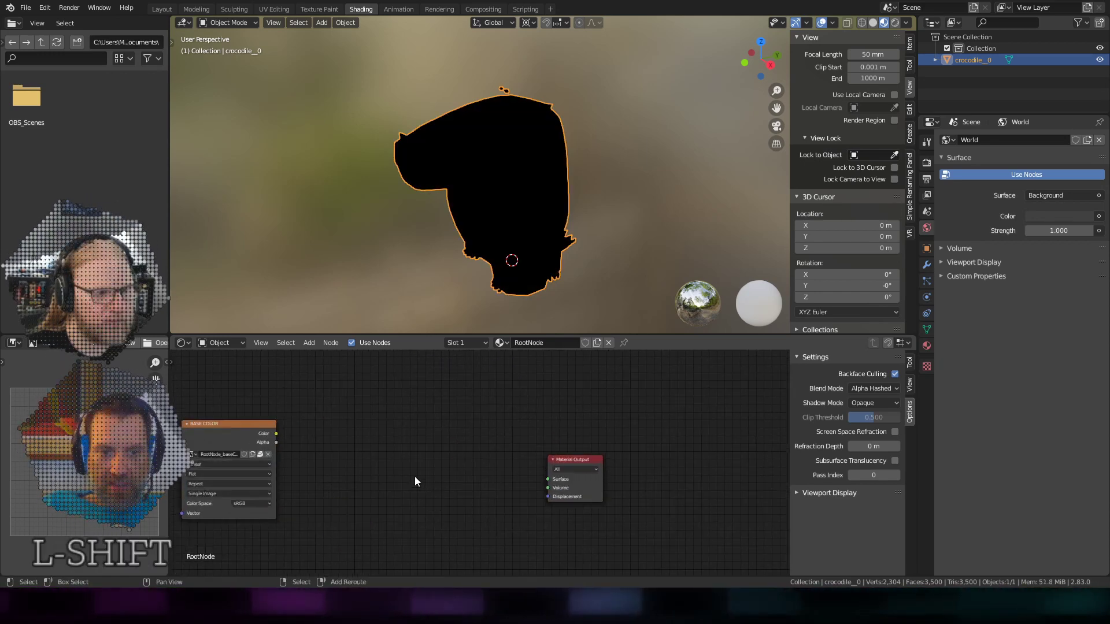
shift+middle_drag(415, 477, 466, 460)
scroll(466, 461, up, 2)
key(q)
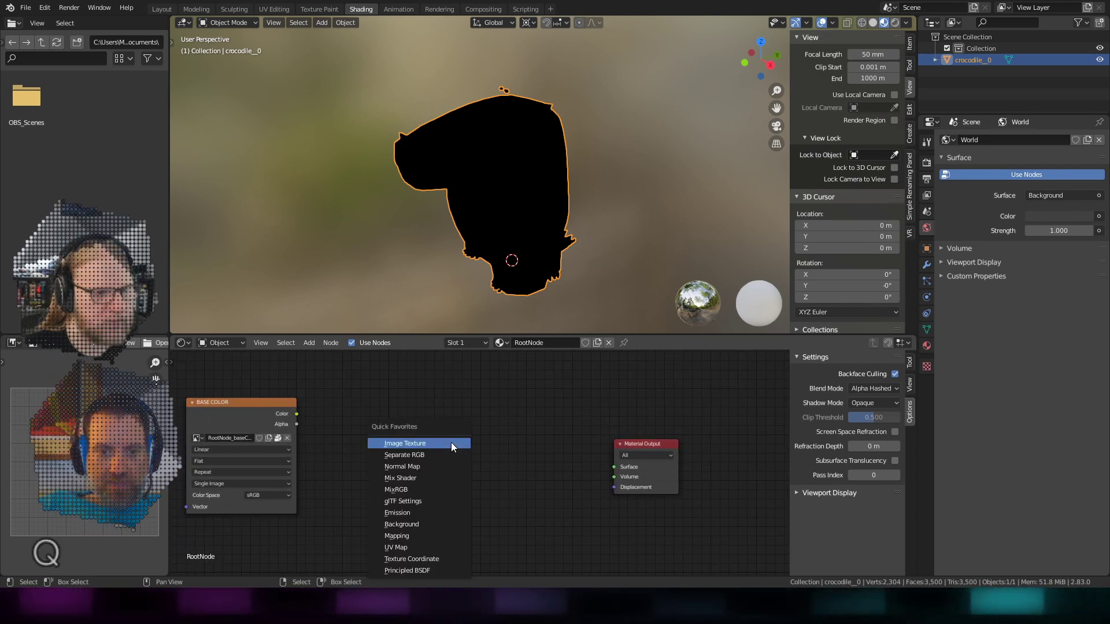
click(434, 524)
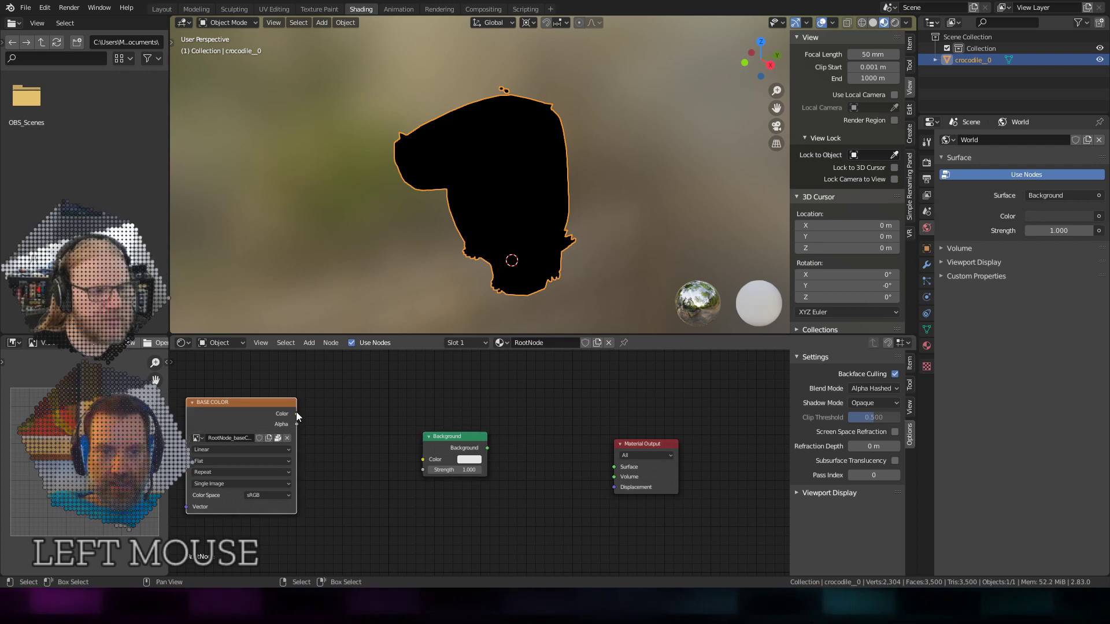
drag(297, 414, 422, 459)
drag(488, 448, 599, 467)
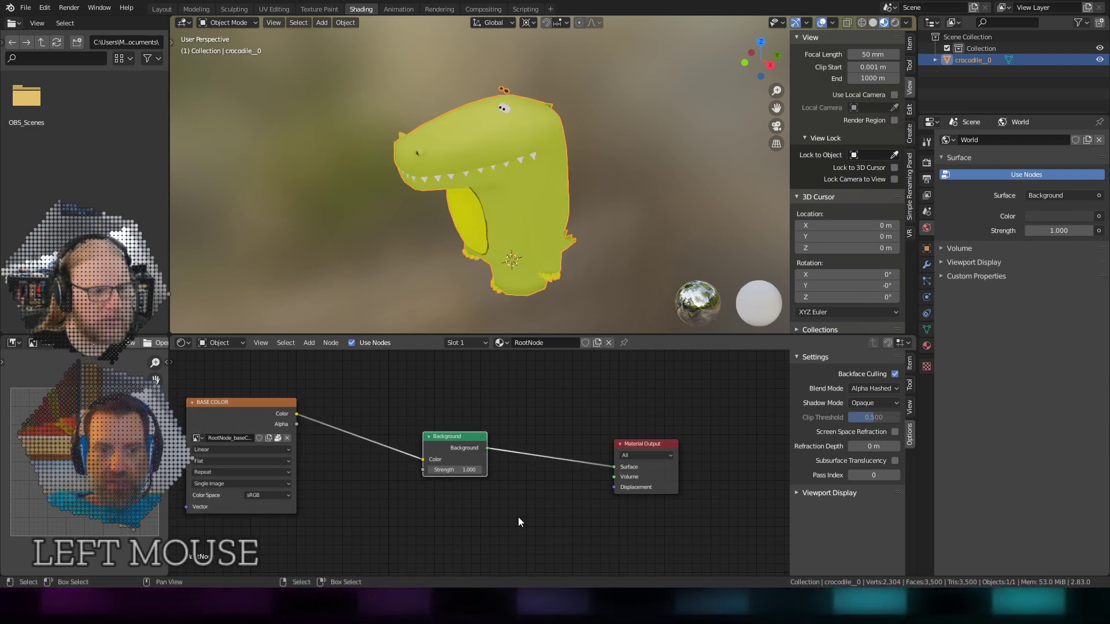
- Examine the crocodile's textured body from the front and its eyes up close
scroll(504, 195, up, 6)
middle_drag(498, 237, 526, 157)
scroll(490, 193, down, 8)
scroll(491, 193, up, 8)
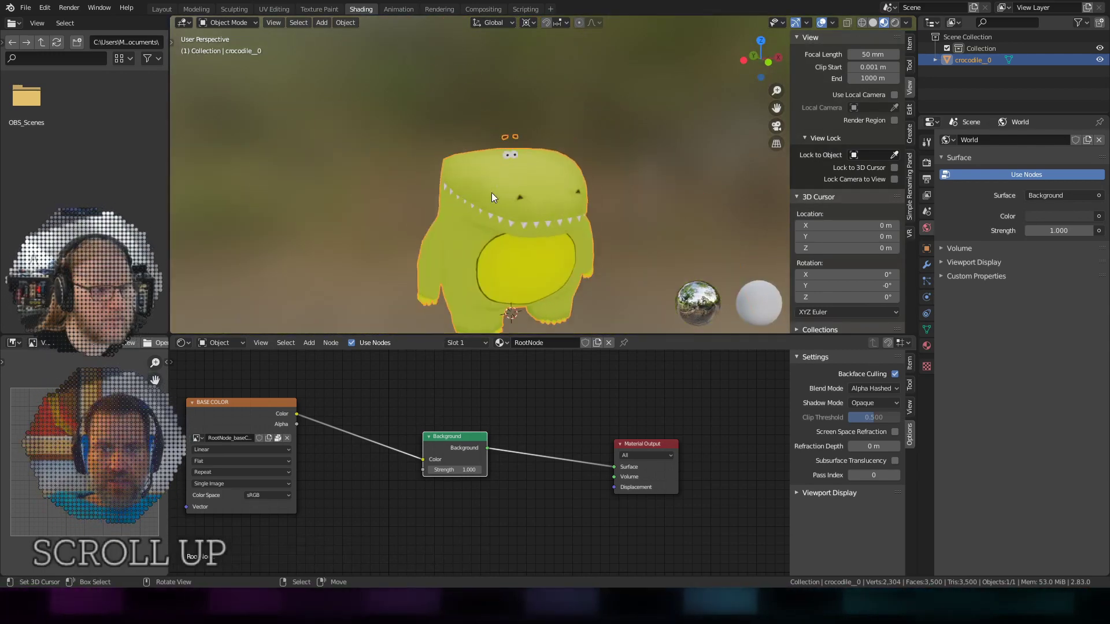
shift+middle_drag(443, 167, 488, 203)
scroll(487, 203, up, 2)
scroll(488, 204, up, 2)
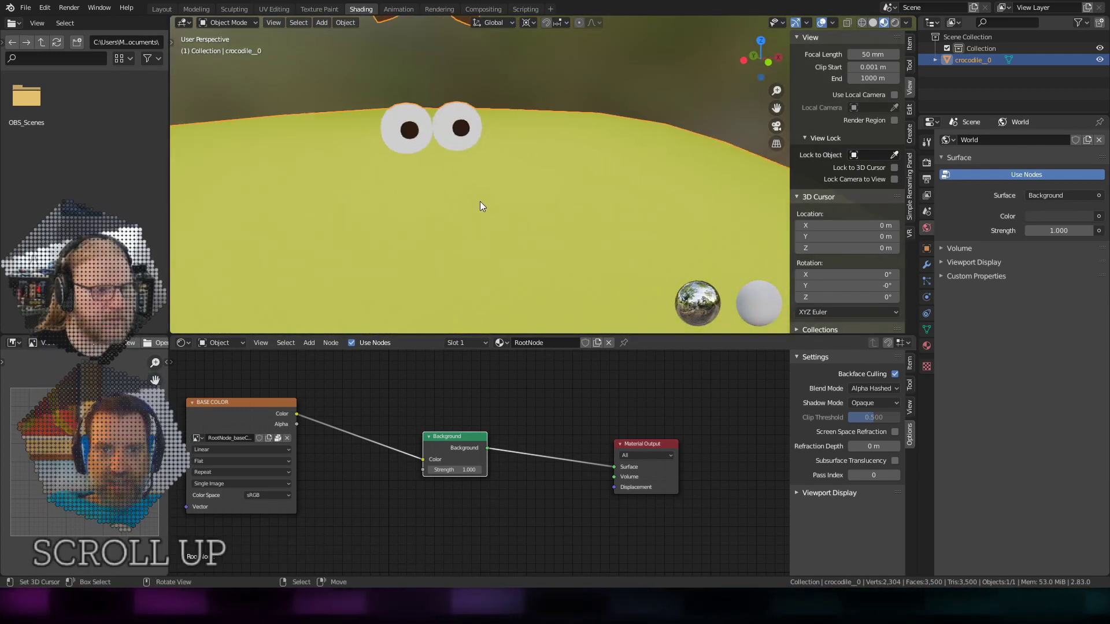
scroll(480, 201, down, 2)
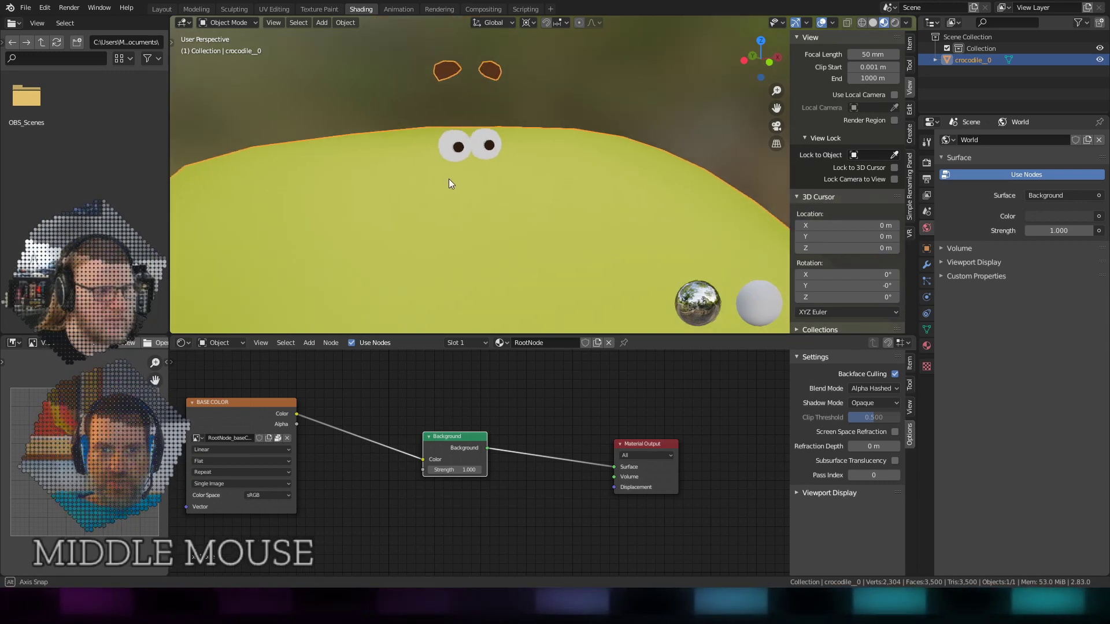
middle_drag(453, 179, 523, 189)
scroll(500, 189, up, 2)
shift+middle_drag(402, 157, 510, 79)
scroll(504, 190, up, 3)
- Switch the crocodile into Edit Mode and inspect the mesh of its eyeball and pupil
key(Tab)
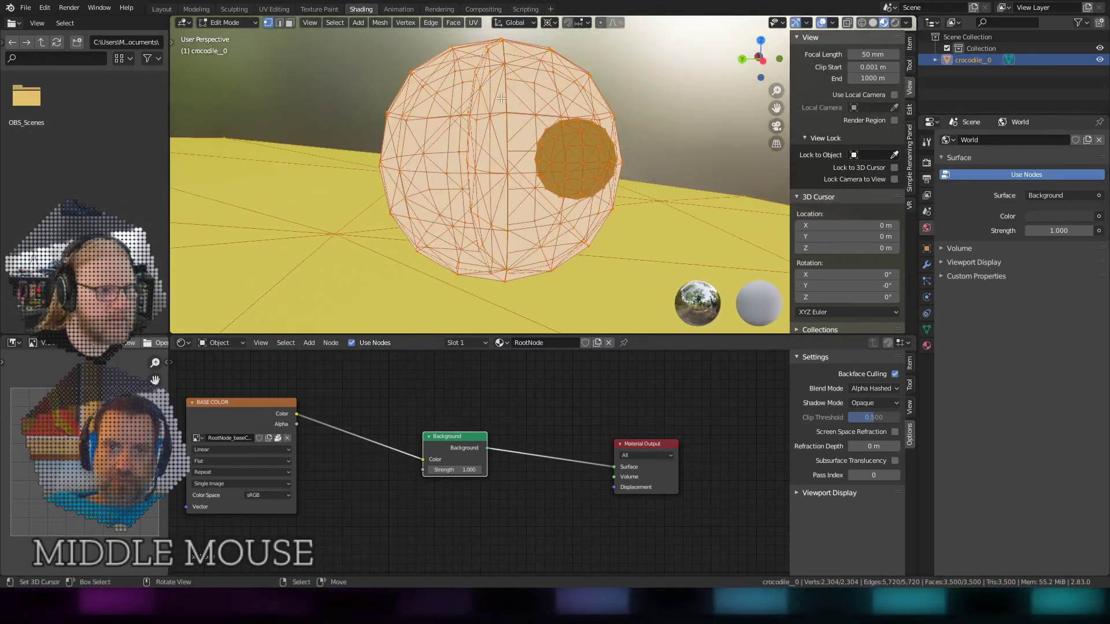
middle_drag(500, 98, 546, 220)
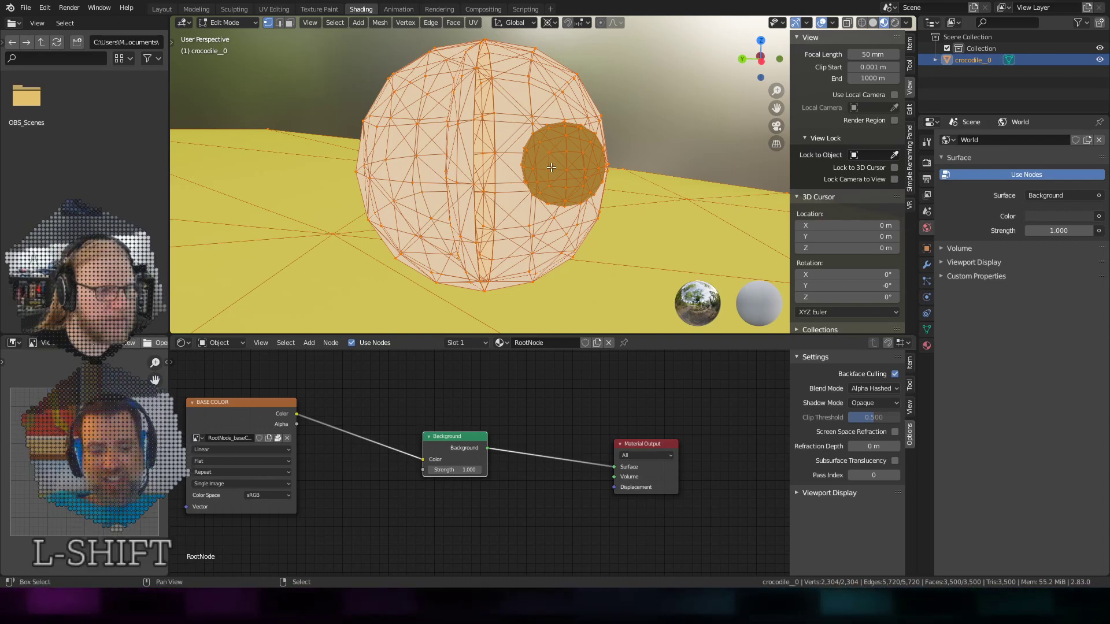
key(shift+z)
middle_drag(551, 167, 609, 213)
key(shift+z)
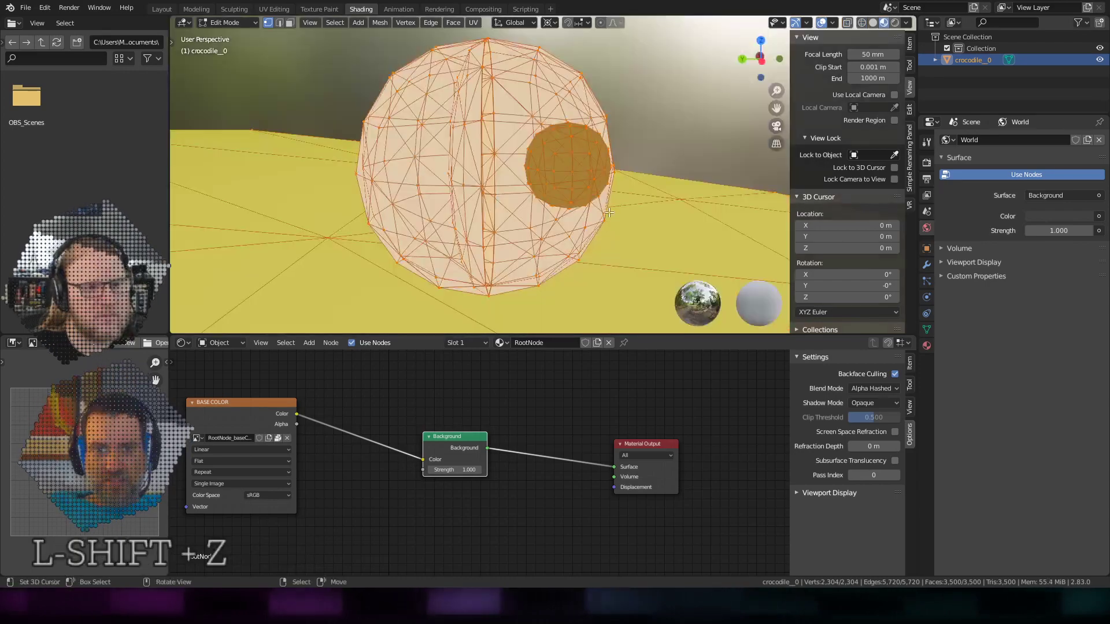
- Select a vertex on the pupil, extend the selection to its linked geometry, and try moving that part away from the eye
right_click(557, 155)
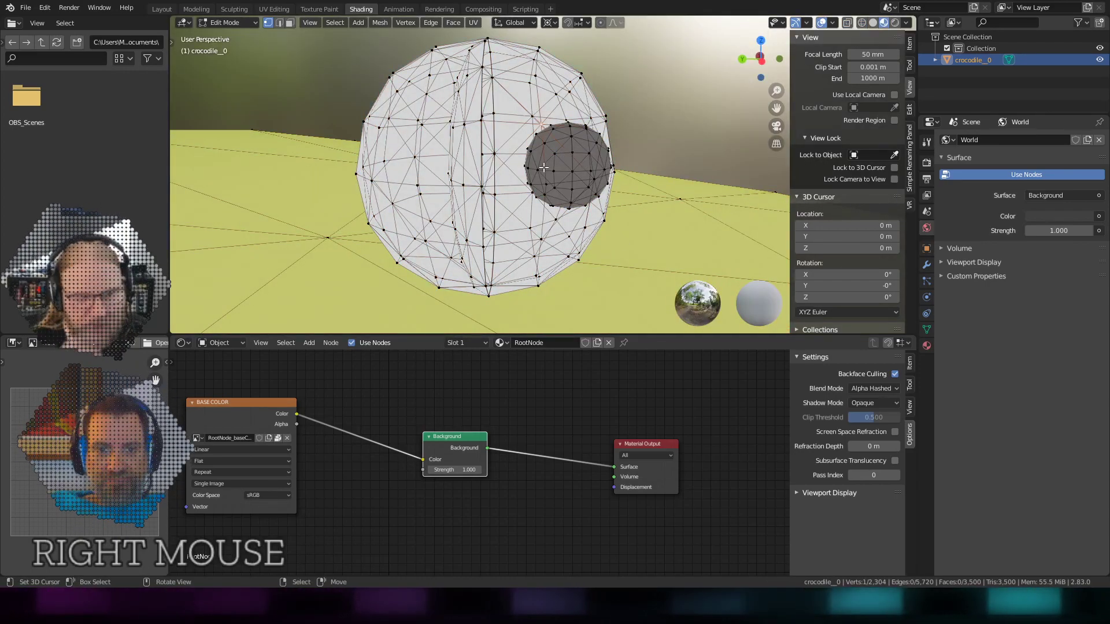
middle_drag(540, 166, 580, 186)
scroll(556, 158, up, 4)
scroll(556, 158, up, 3)
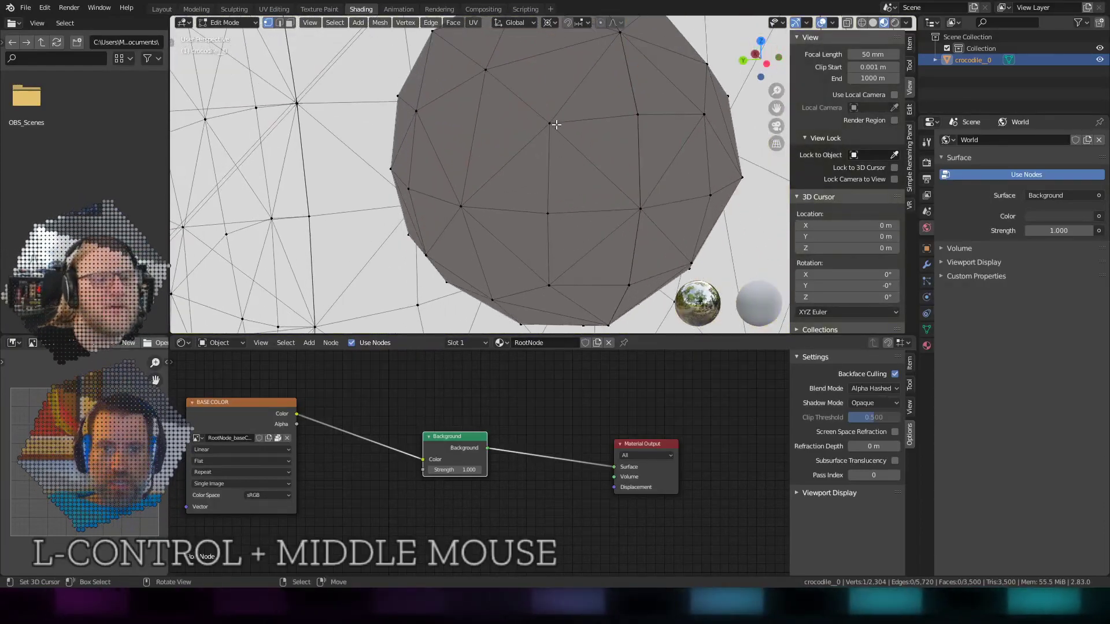
right_click(550, 124)
ctrl+middle_drag(575, 139, 574, 137)
right_click(554, 91)
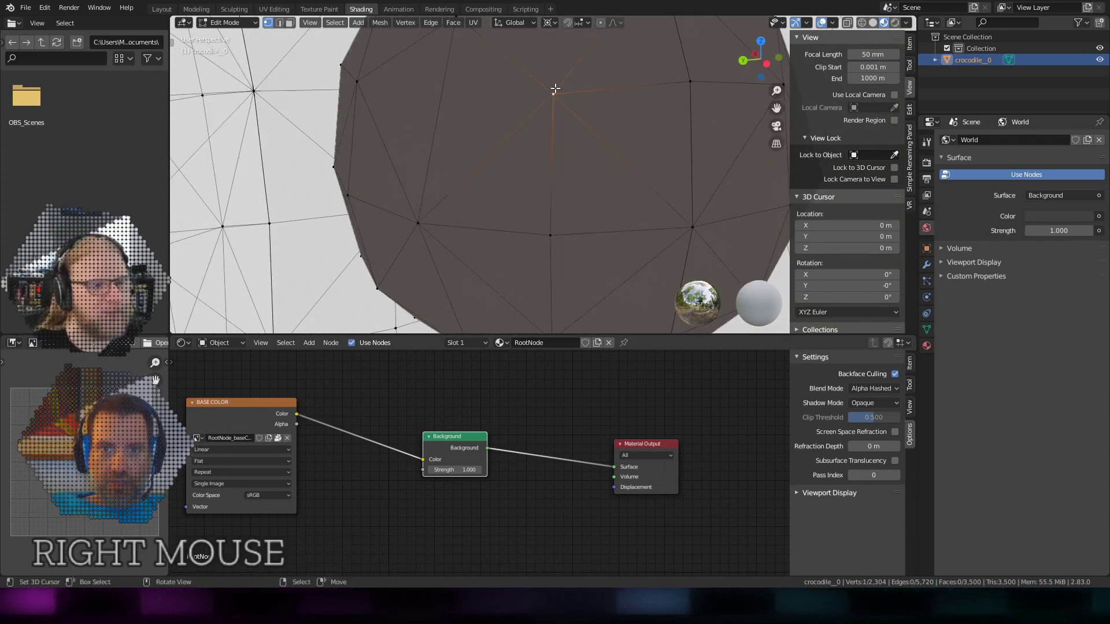
shift+middle_drag(629, 196, 565, 207)
scroll(604, 219, down, 8)
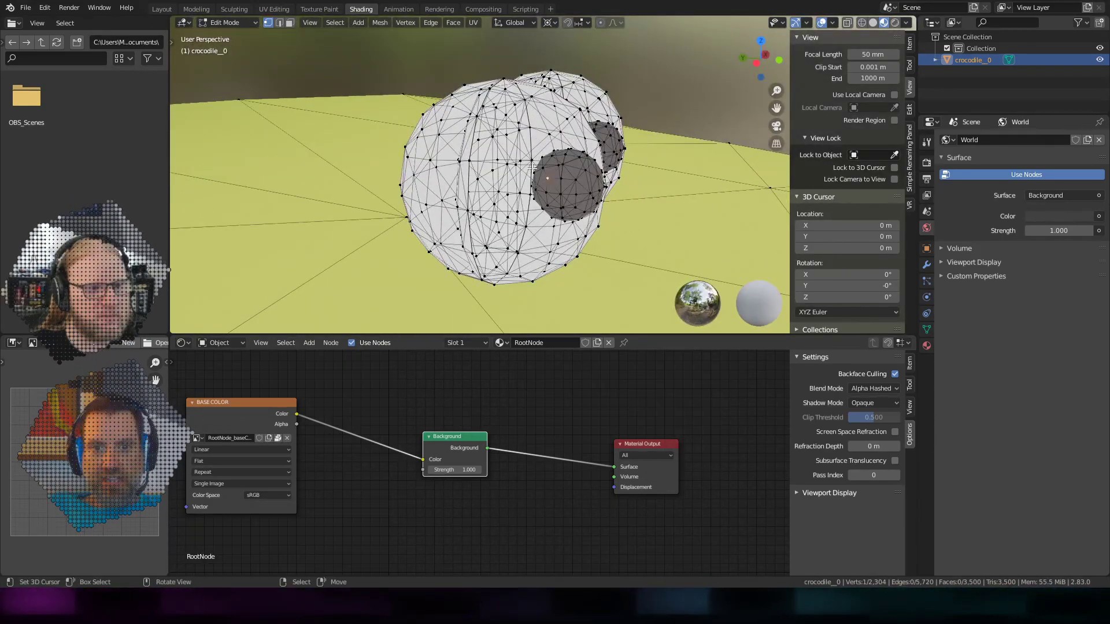
middle_drag(600, 229, 650, 221)
scroll(650, 222, up, 3)
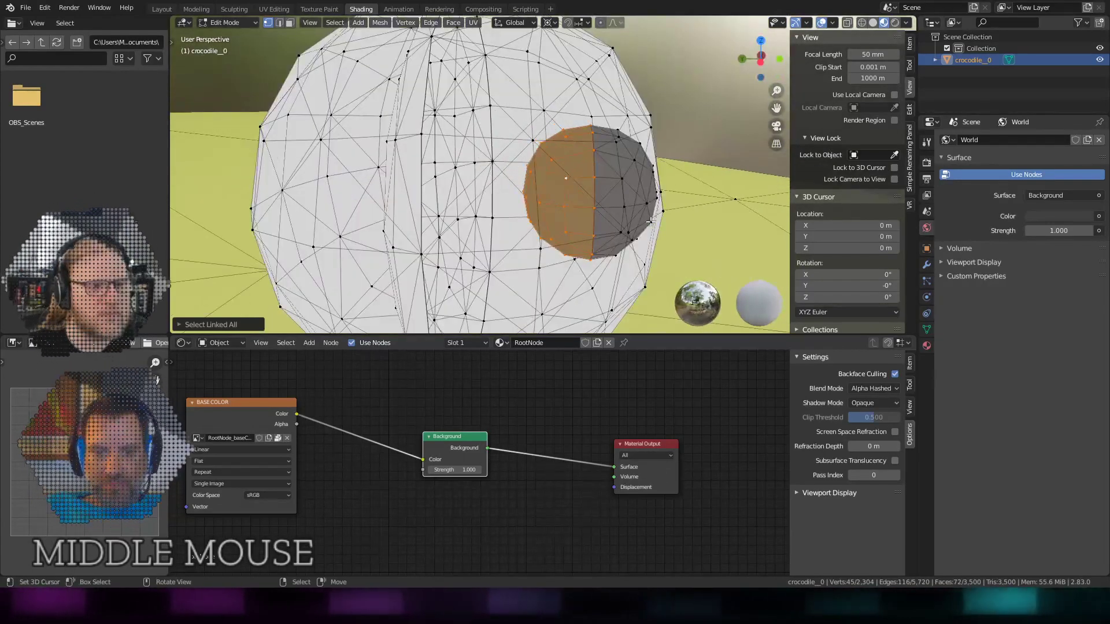
key(g)
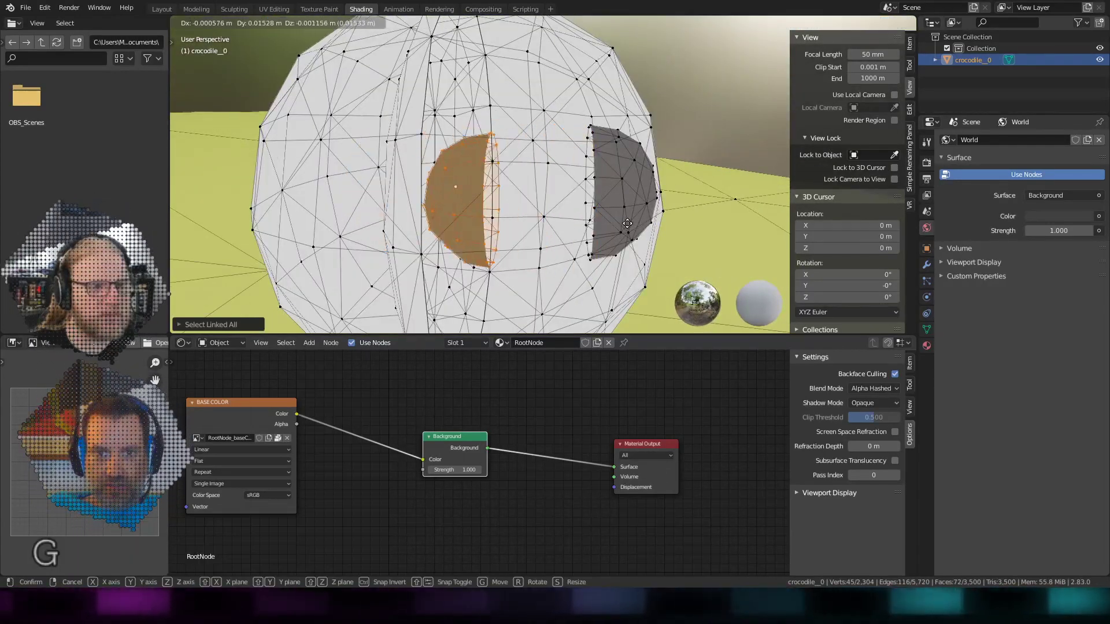
right_click(631, 218)
- Try moving a single vertex on top of the crocodile's snout to test how the surrounding faces are connected
middle_drag(631, 218, 508, 167)
scroll(598, 221, down, 9)
scroll(565, 226, down, 7)
scroll(510, 169, down, 2)
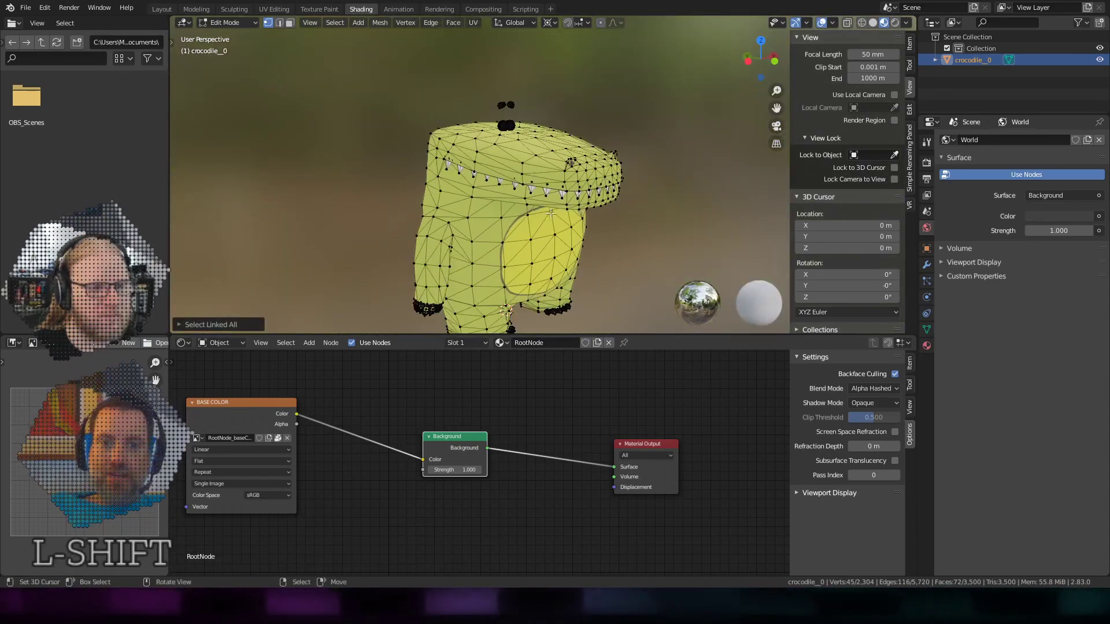
middle_drag(535, 227, 510, 243)
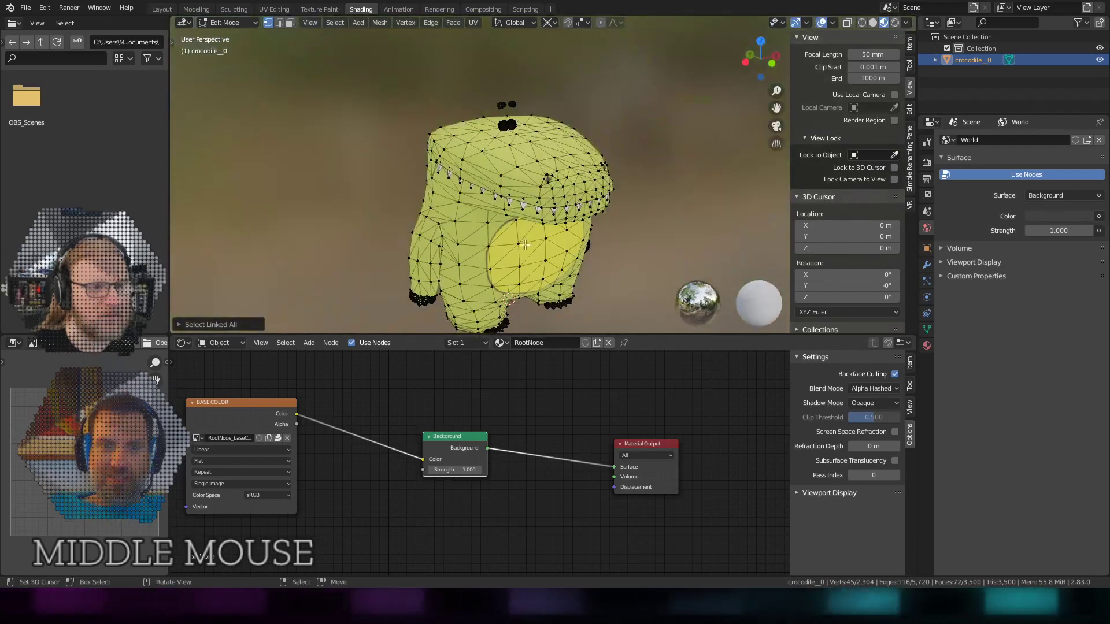
scroll(509, 243, up, 2)
scroll(509, 243, up, 3)
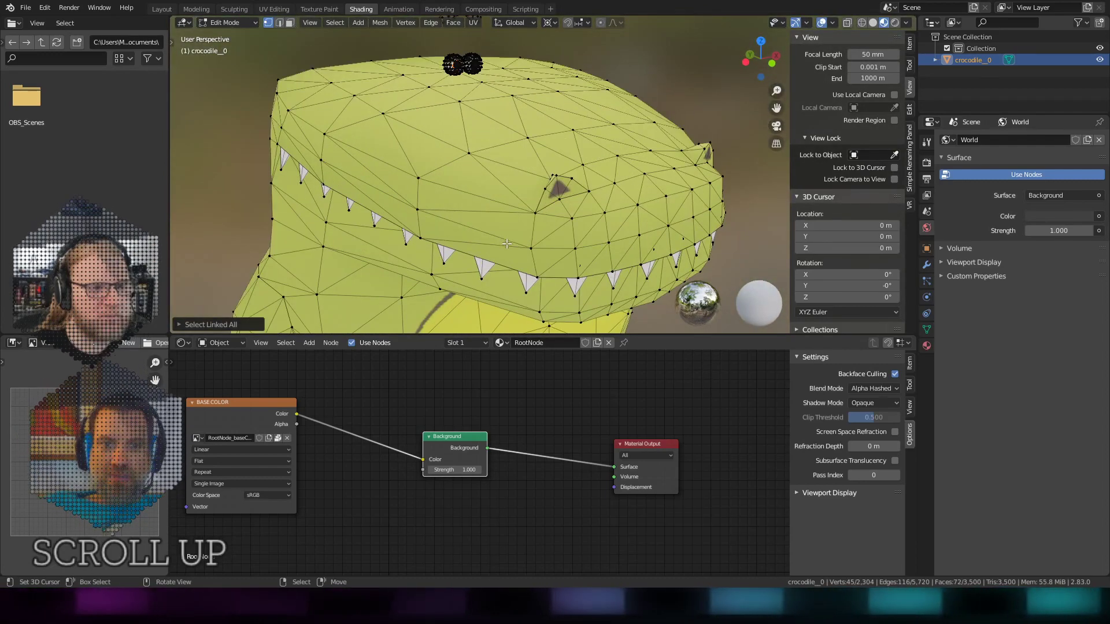
right_click(470, 149)
shift+middle_drag(470, 149, 502, 182)
scroll(531, 198, up, 2)
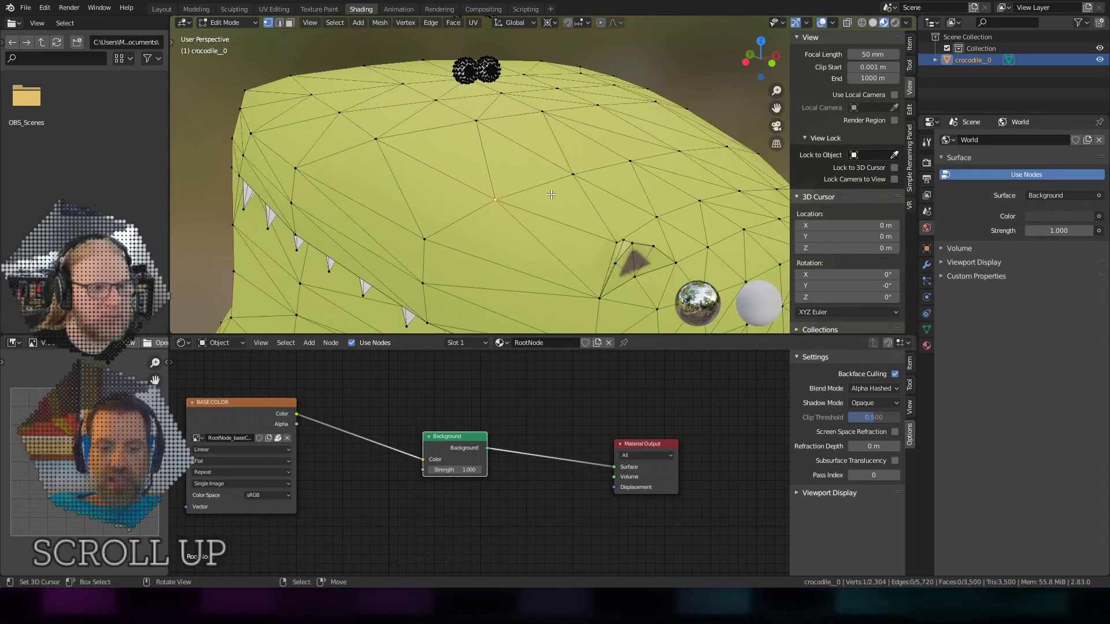
key(g)
right_click(502, 215)
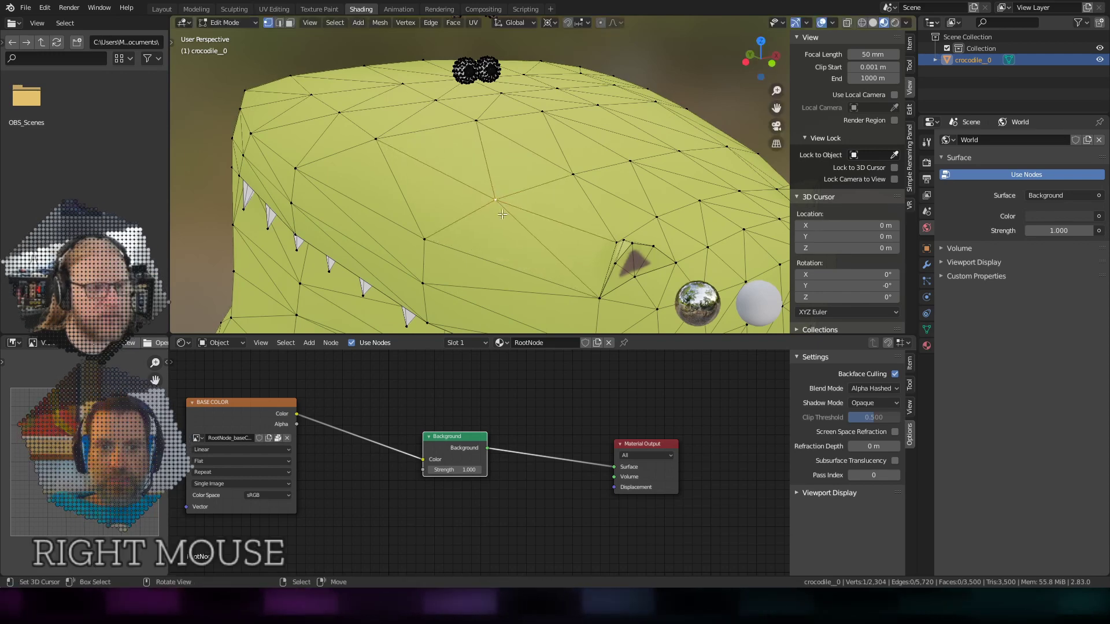
key(g)
right_click(443, 233)
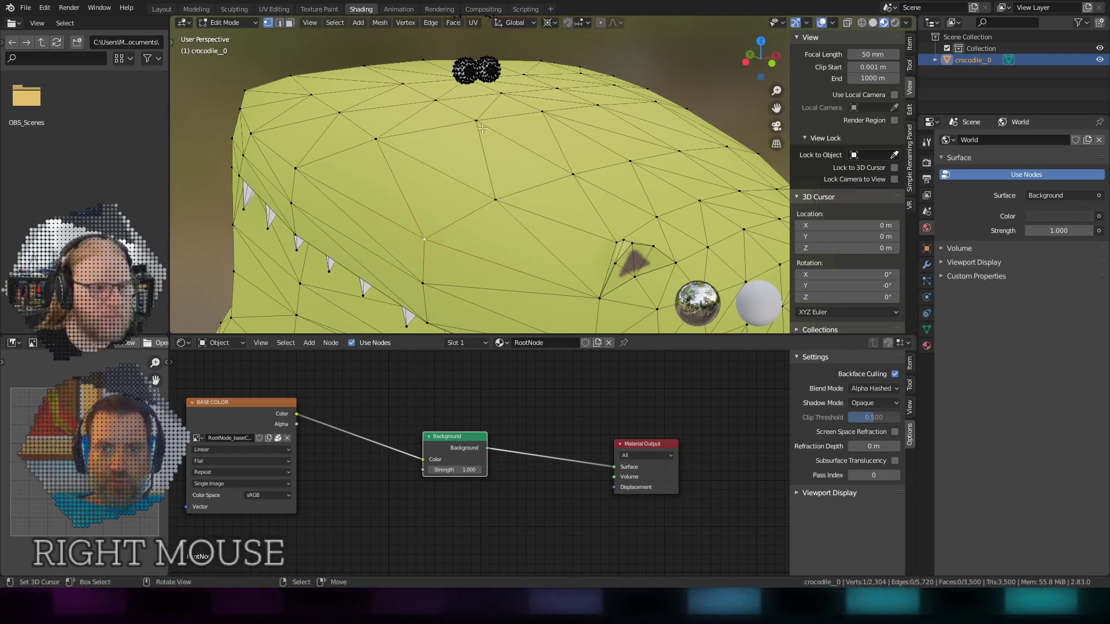
- Select the entire crocodile mesh, merge its vertices by distance at 0.0001 m, and show the merge options
shift+middle_drag(482, 129, 513, 215)
scroll(513, 215, up, 6)
shift+middle_drag(339, 196, 528, 184)
scroll(548, 209, down, 12)
shift+middle_drag(569, 230, 512, 197)
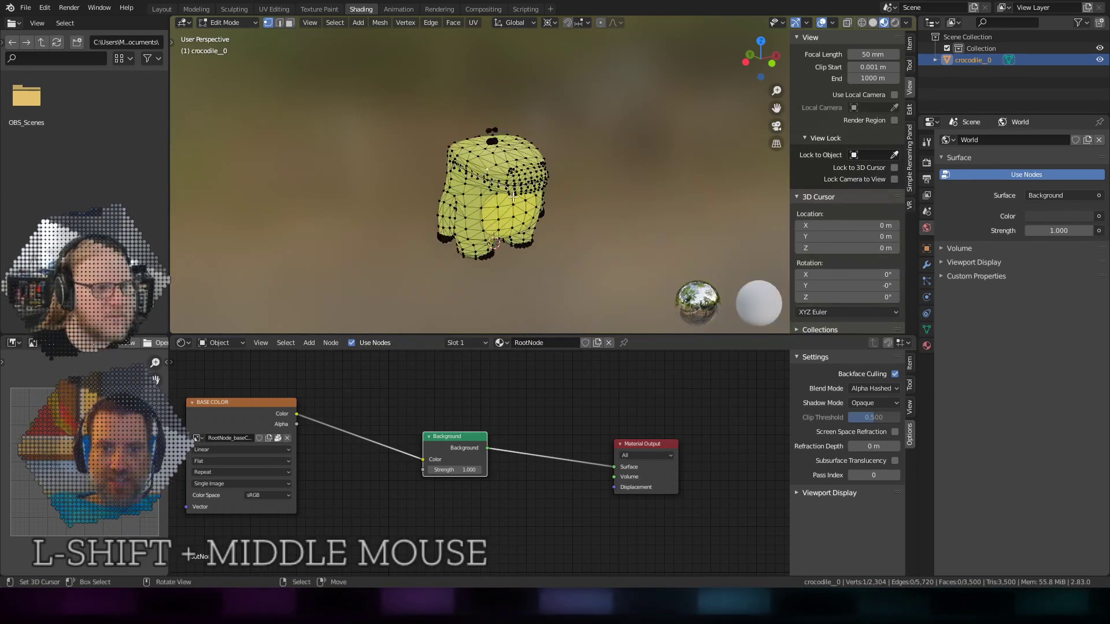
scroll(537, 209, up, 1)
key(a)
scroll(537, 209, up, 7)
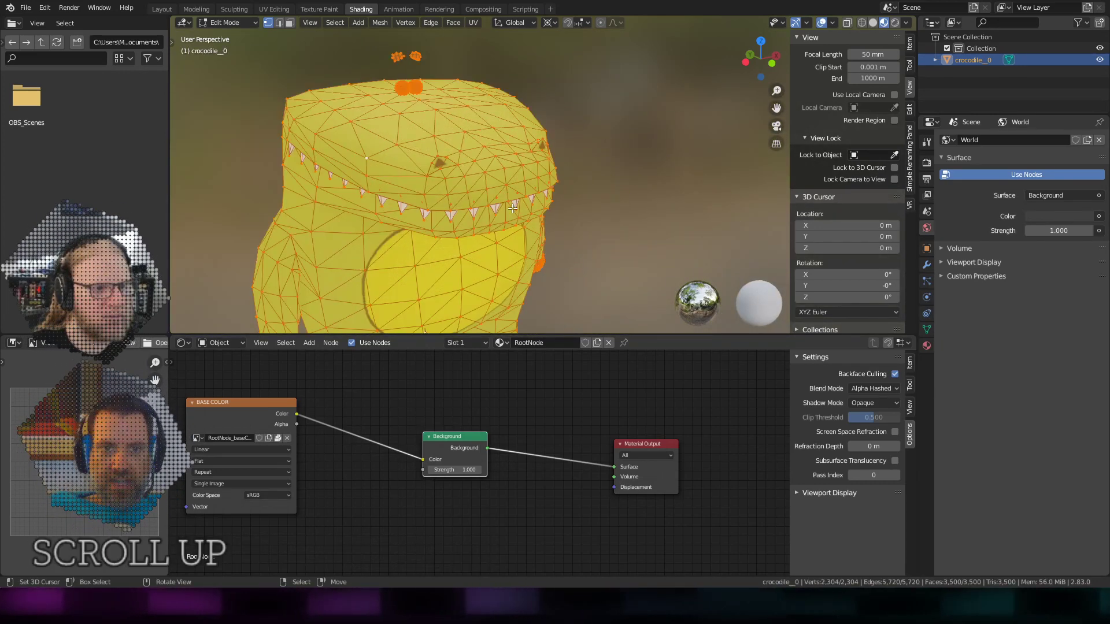
scroll(520, 205, down, 5)
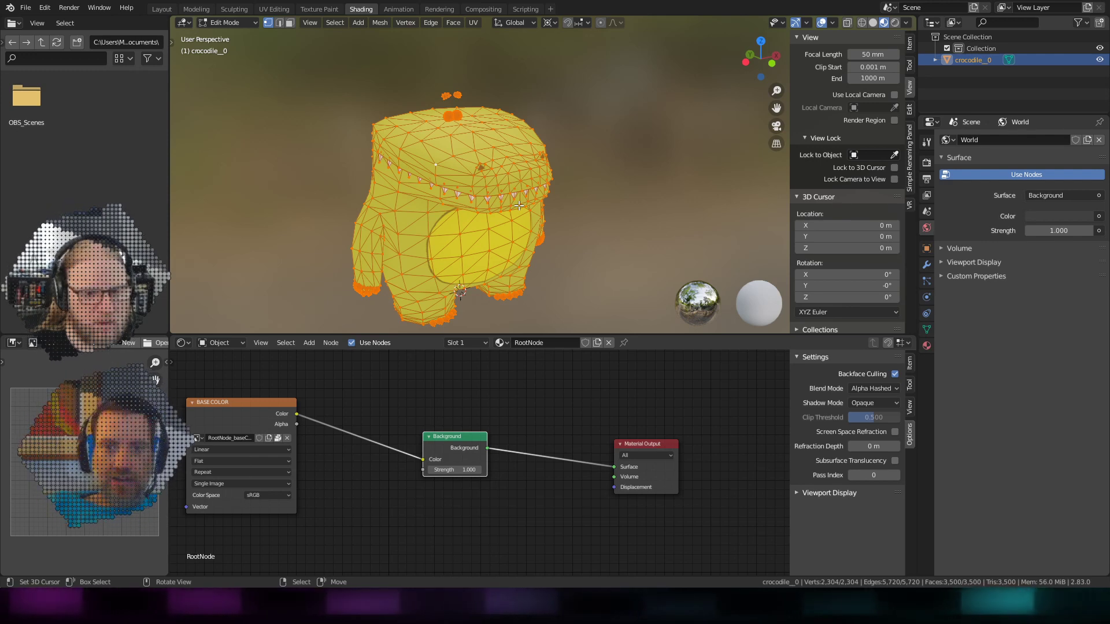
key(m)
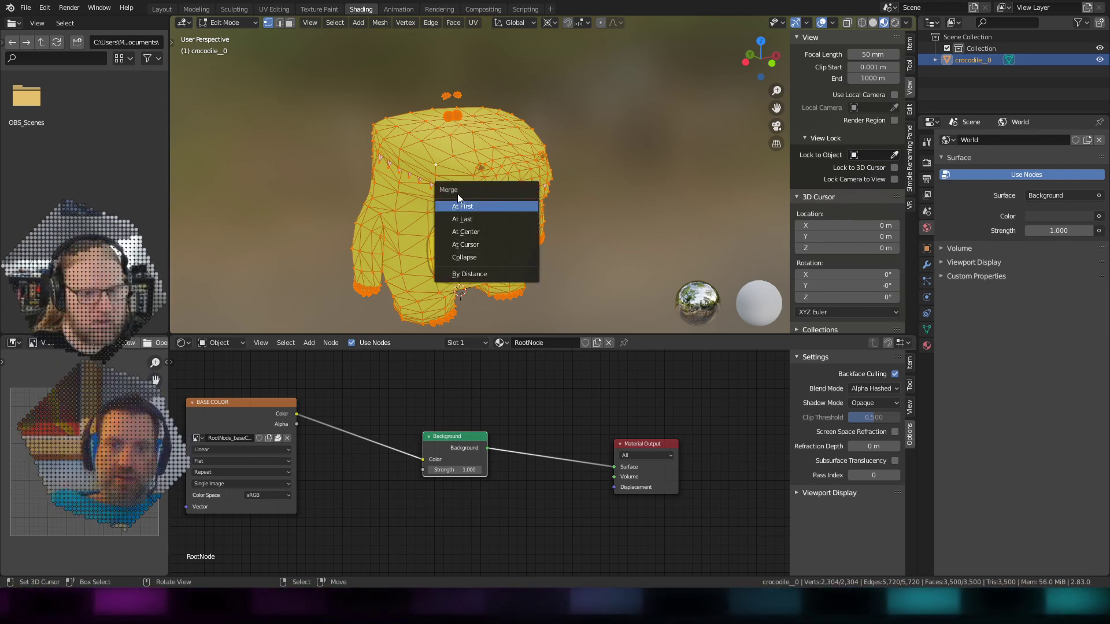
click(476, 275)
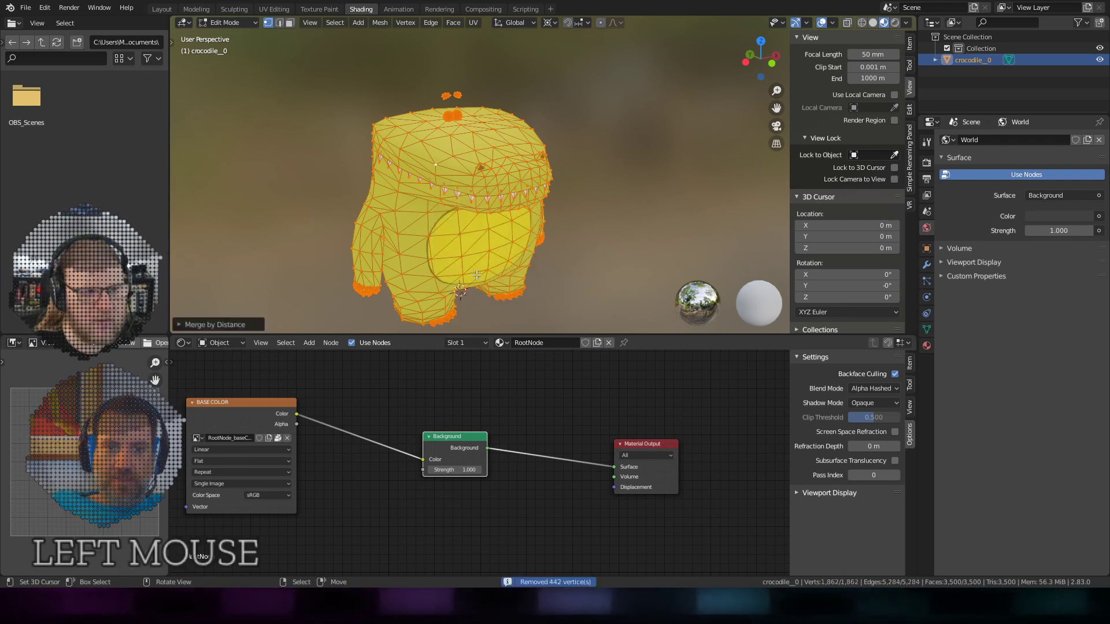
click(187, 325)
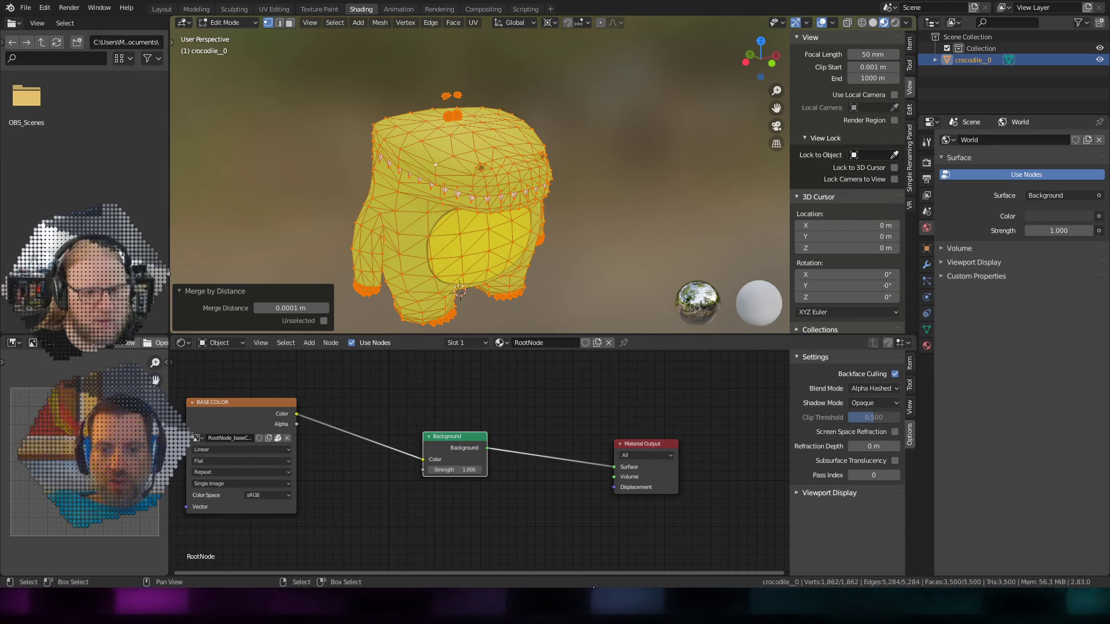
scroll(457, 145, up, 5)
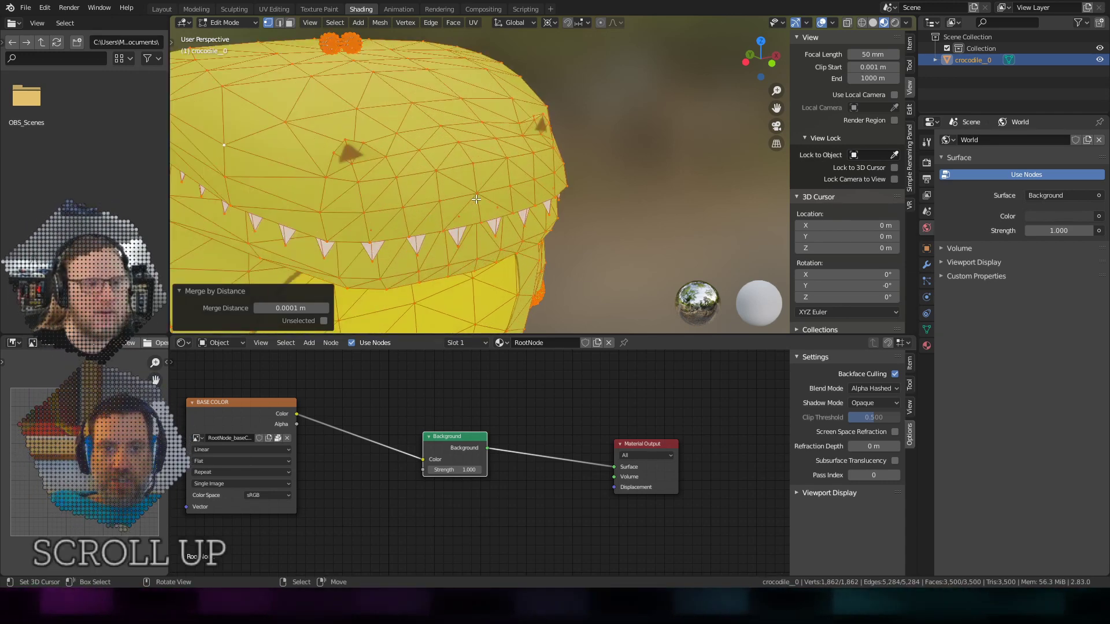
- Select a vertex on the upper rim of the crocodile's near pupil and check it briefly in wireframe shading
shift+middle_drag(467, 91, 537, 202)
scroll(543, 196, up, 6)
shift+middle_drag(472, 70, 480, 161)
scroll(582, 197, up, 3)
scroll(480, 161, up, 5)
middle_drag(480, 161, 502, 163)
shift+middle_drag(347, 124, 502, 140)
right_click(560, 164)
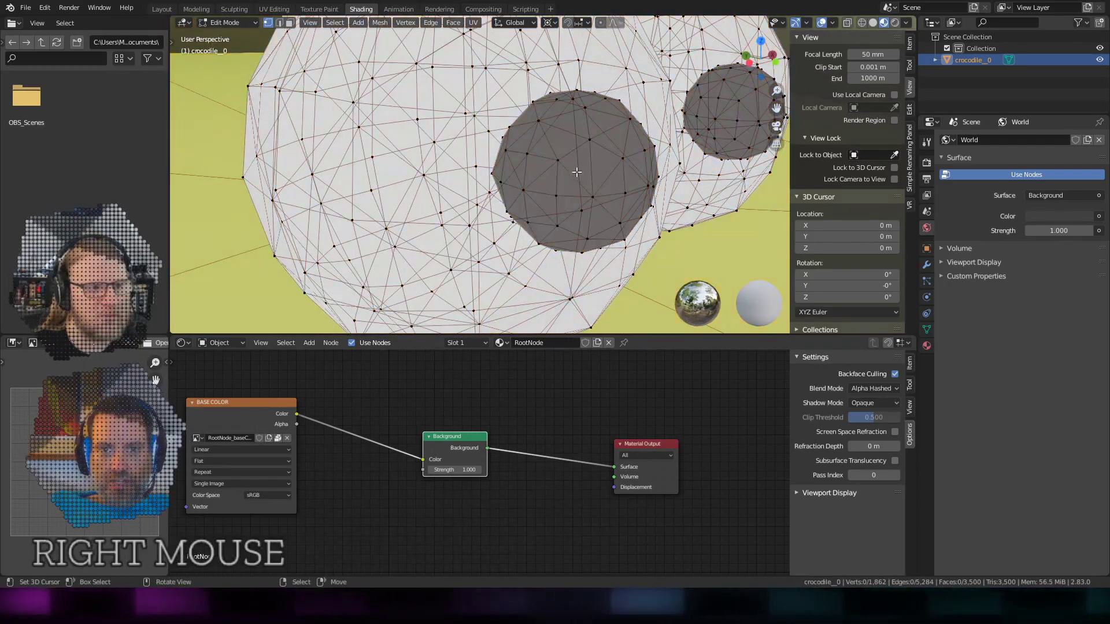
ctrl+middle_drag(576, 172, 544, 188)
mouse_move(543, 188)
middle_down()
mouse_move(527, 179)
mouse_move(544, 167)
middle_up()
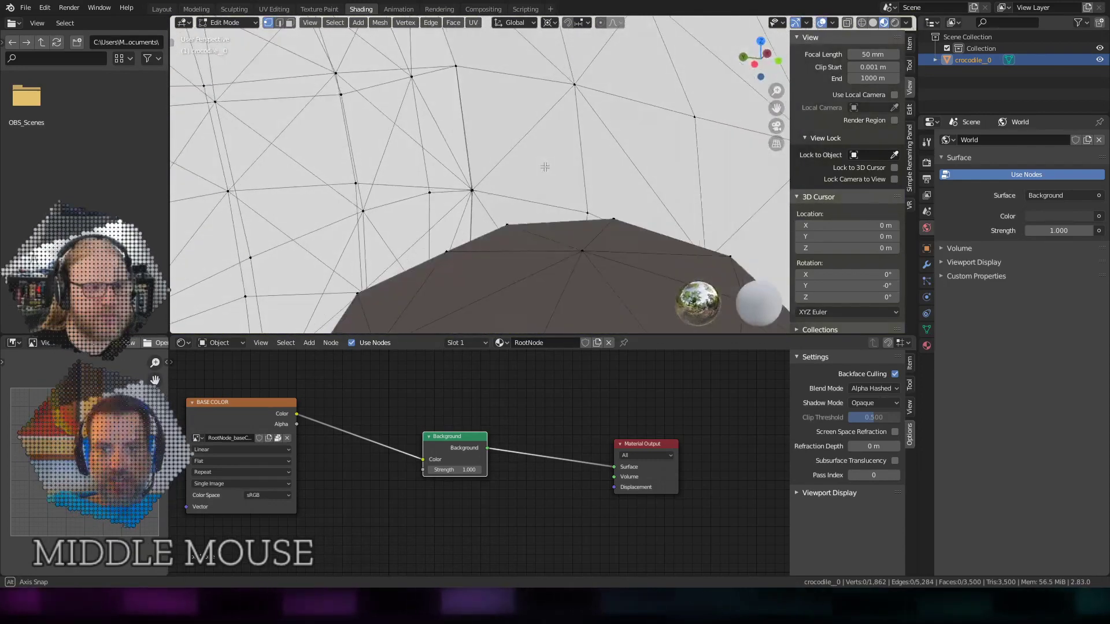
right_click(516, 235)
key(shift+z)
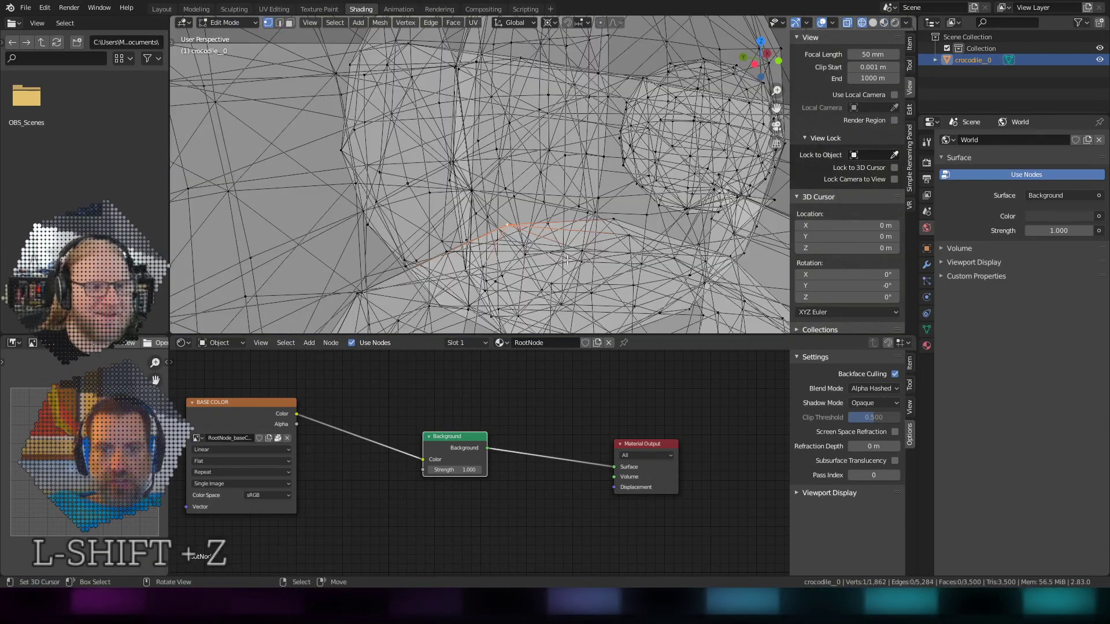
key(shift+z)
key(shift+z)
key(shift+z)
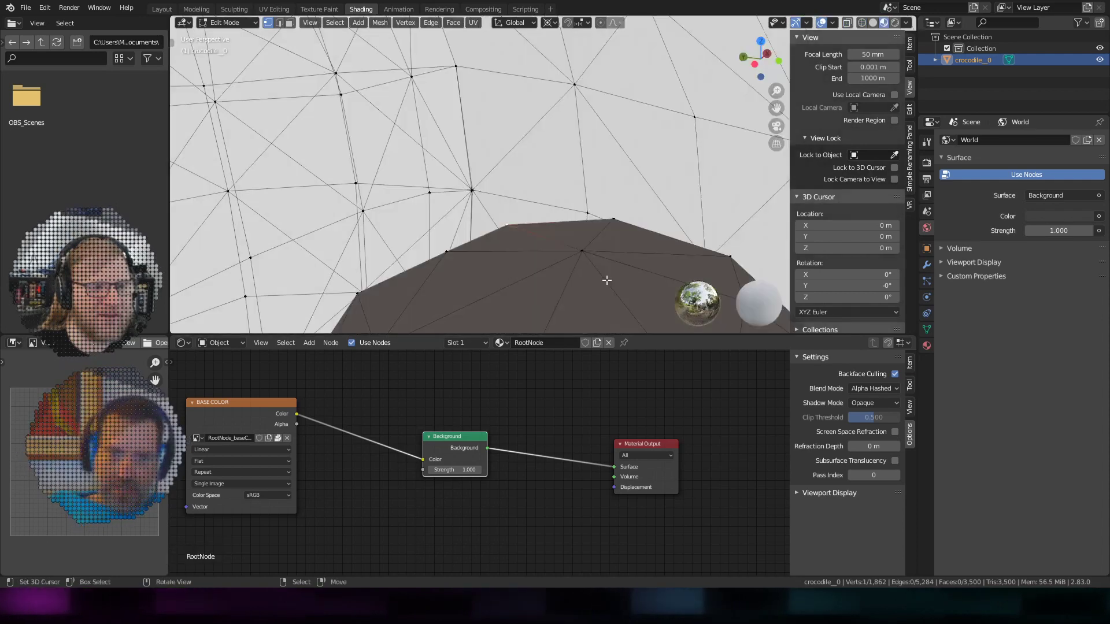
- Extend the selection to the near pupil's linked geometry, and add the second pupil with its linked geometry
scroll(579, 225, down, 5)
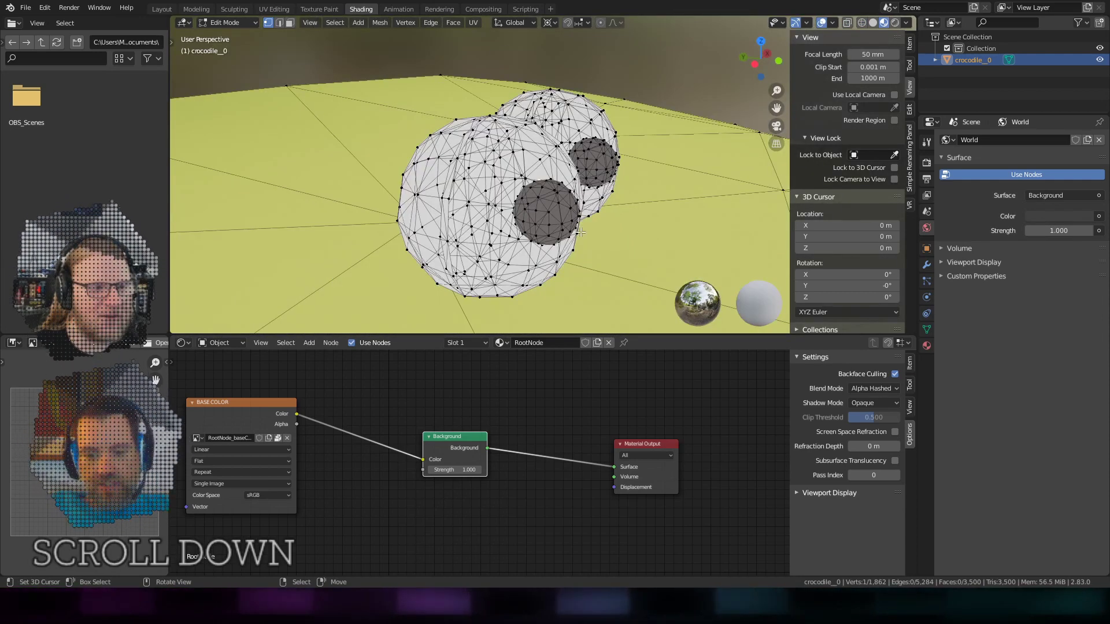
key(ctrl+l)
middle_drag(580, 233, 399, 209)
scroll(580, 198, up, 7)
scroll(581, 197, down, 3)
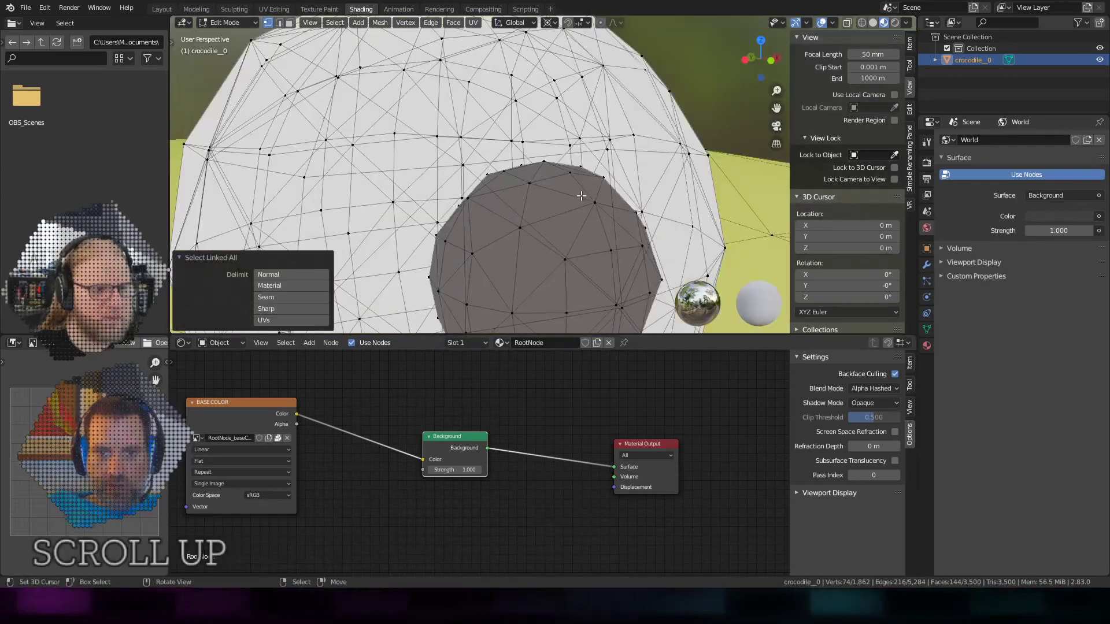
ctrl+middle_drag(581, 196, 557, 133)
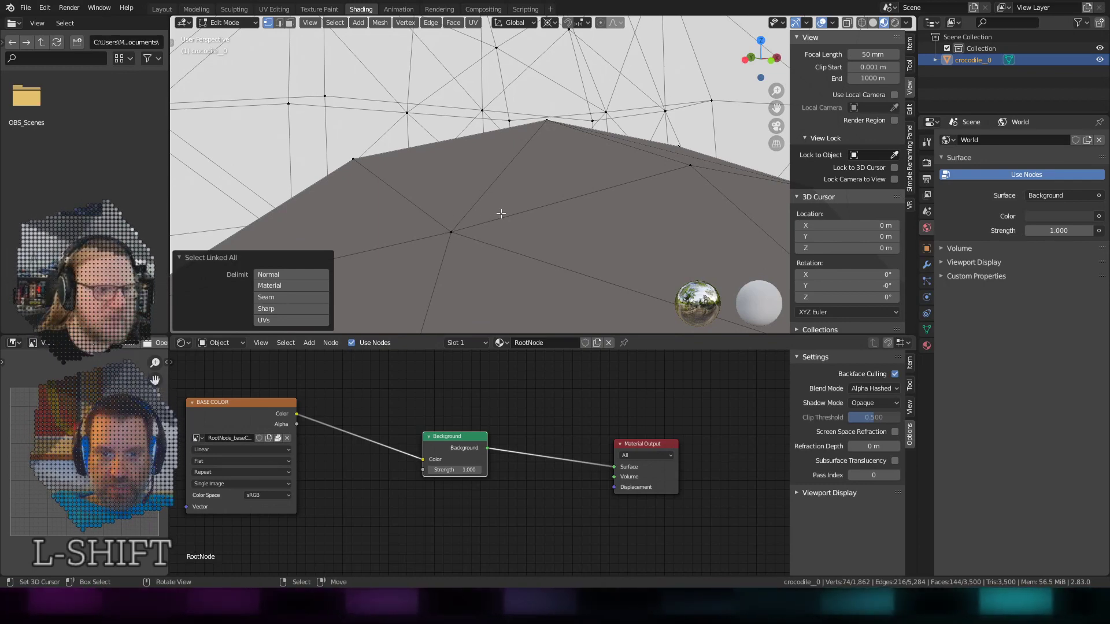
ctrl+middle_drag(501, 213, 502, 211)
shift+right_click(522, 165)
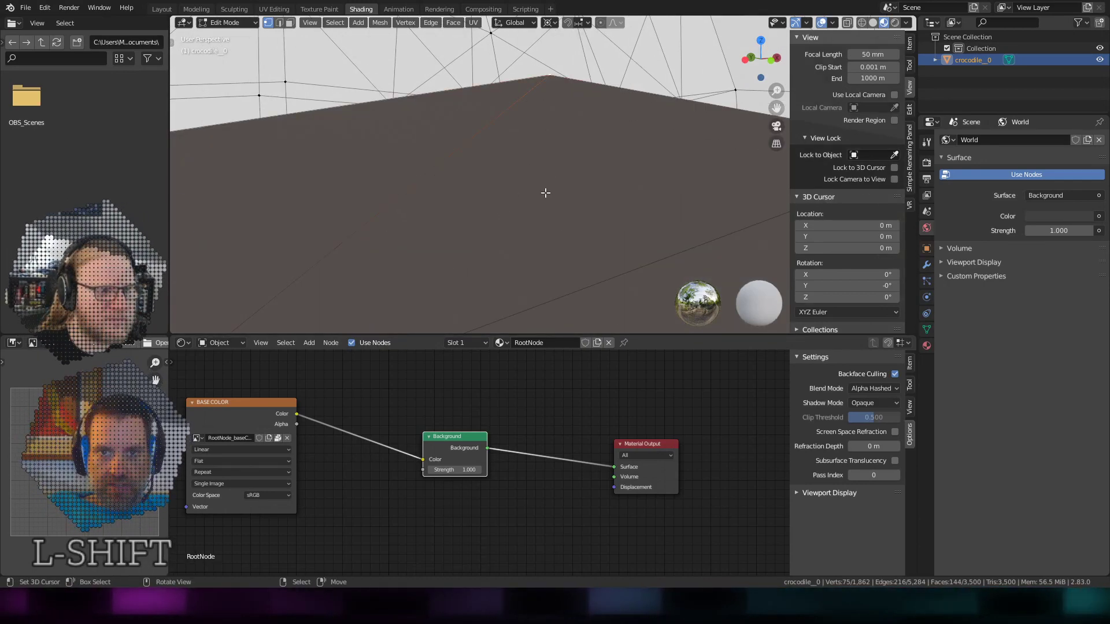
scroll(544, 199, up, 5)
key(ctrl+l)
middle_drag(542, 202, 560, 227)
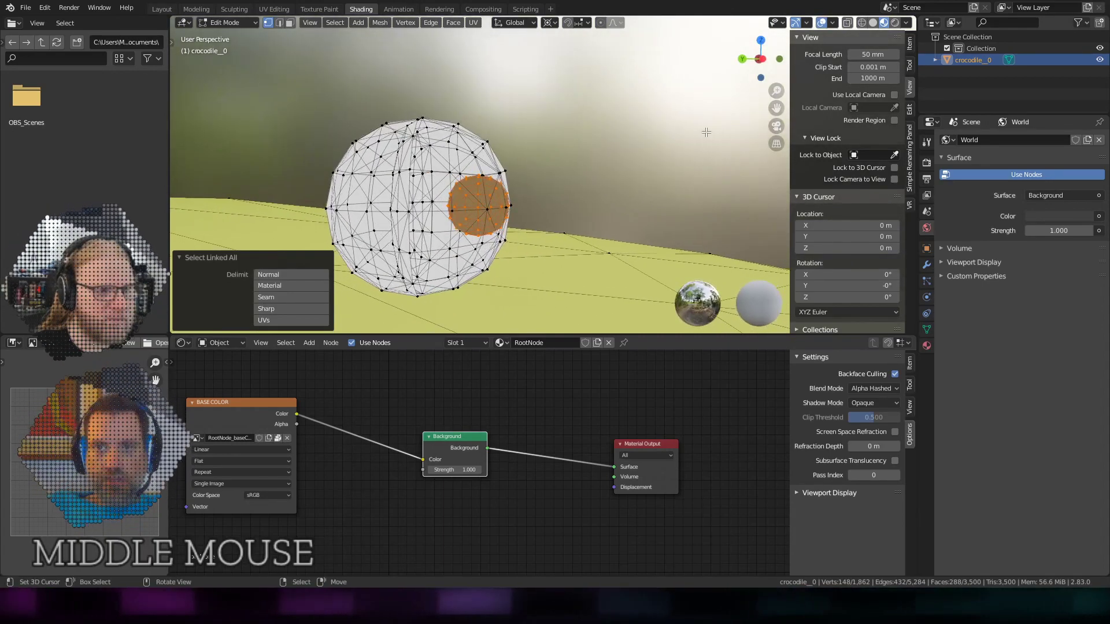
- From the left orthographic view, move both pupils forward out of the eyeballs to about -0.0099 m along Y
click(764, 59)
scroll(576, 228, up, 6)
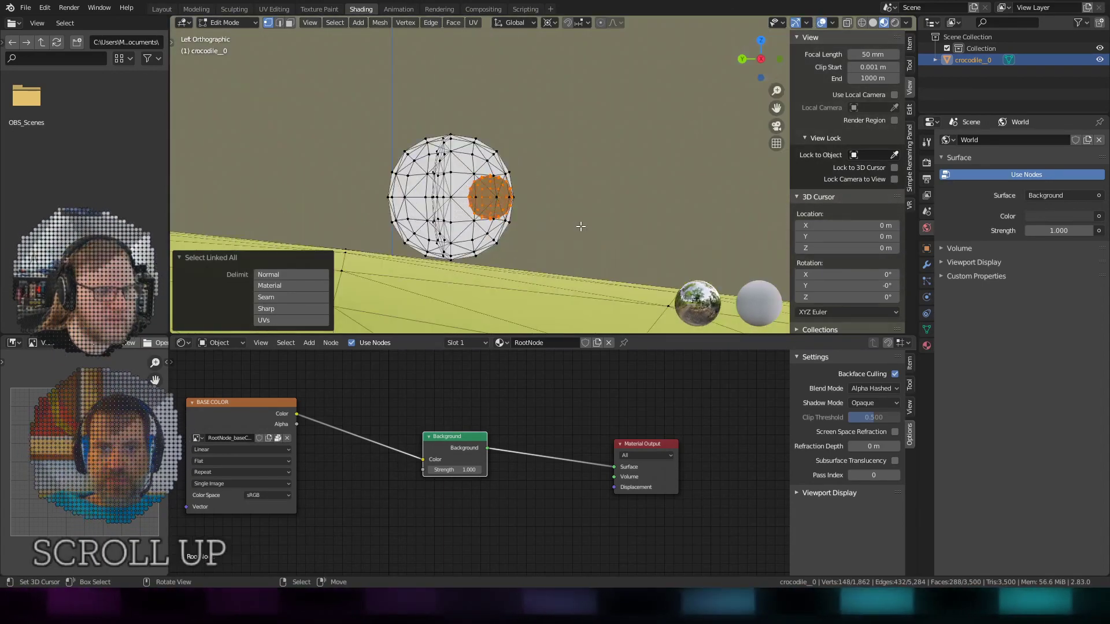
key(g)
key(x)
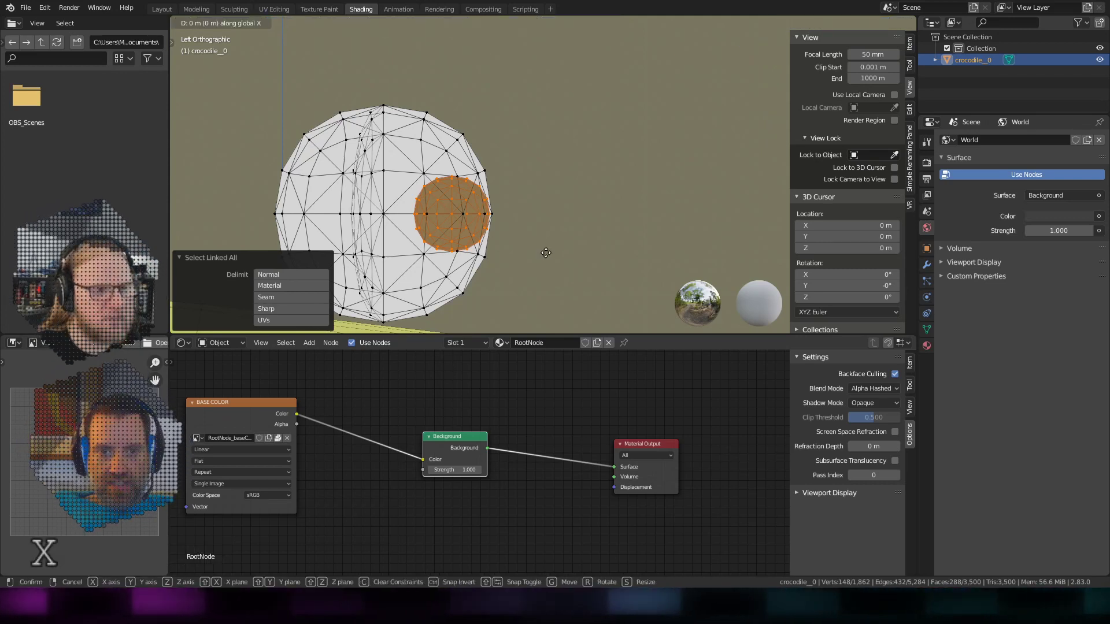
click(582, 254)
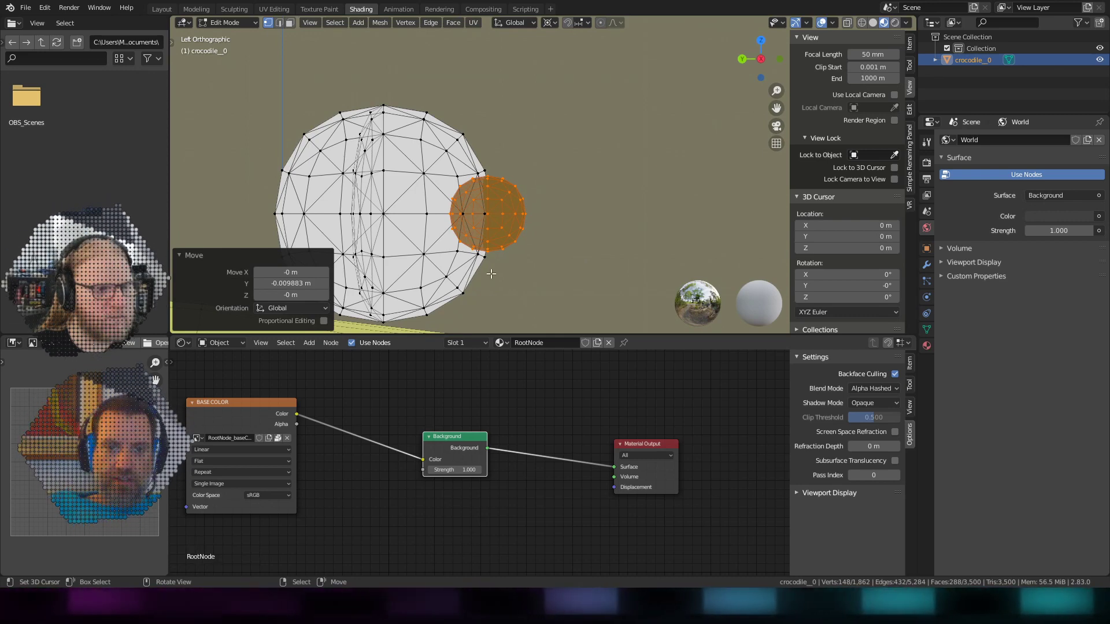
- Examine how the moved pupils intersect the eyeballs from the front and the side
middle_drag(491, 274, 559, 236)
scroll(559, 235, down, 5)
scroll(559, 236, up, 1)
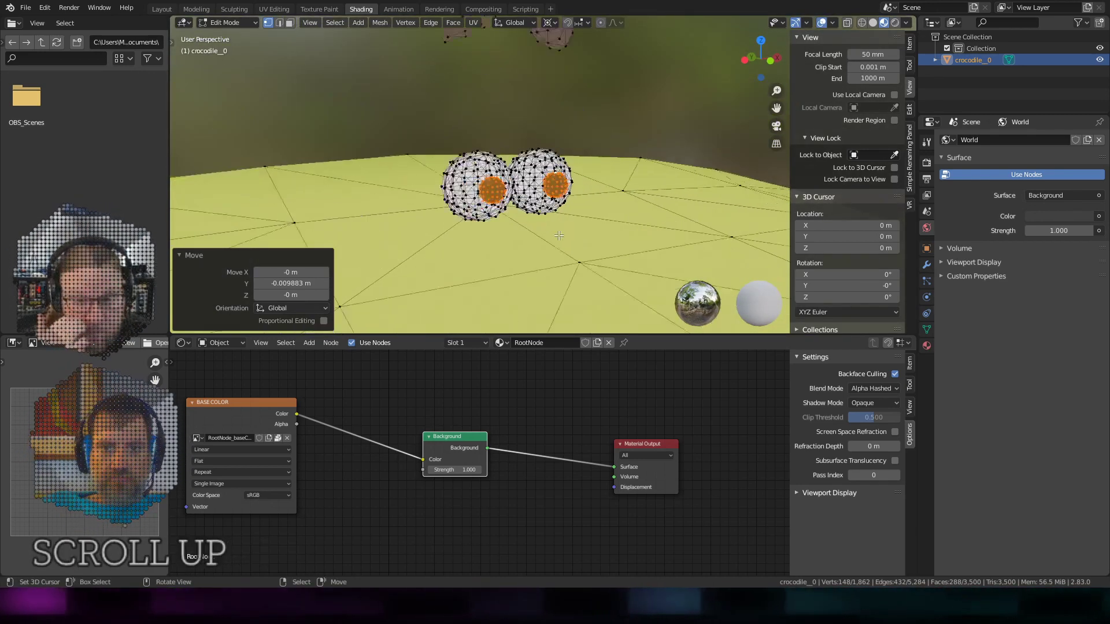
scroll(559, 236, up, 7)
middle_drag(471, 217, 587, 208)
shift+middle_drag(399, 215, 493, 190)
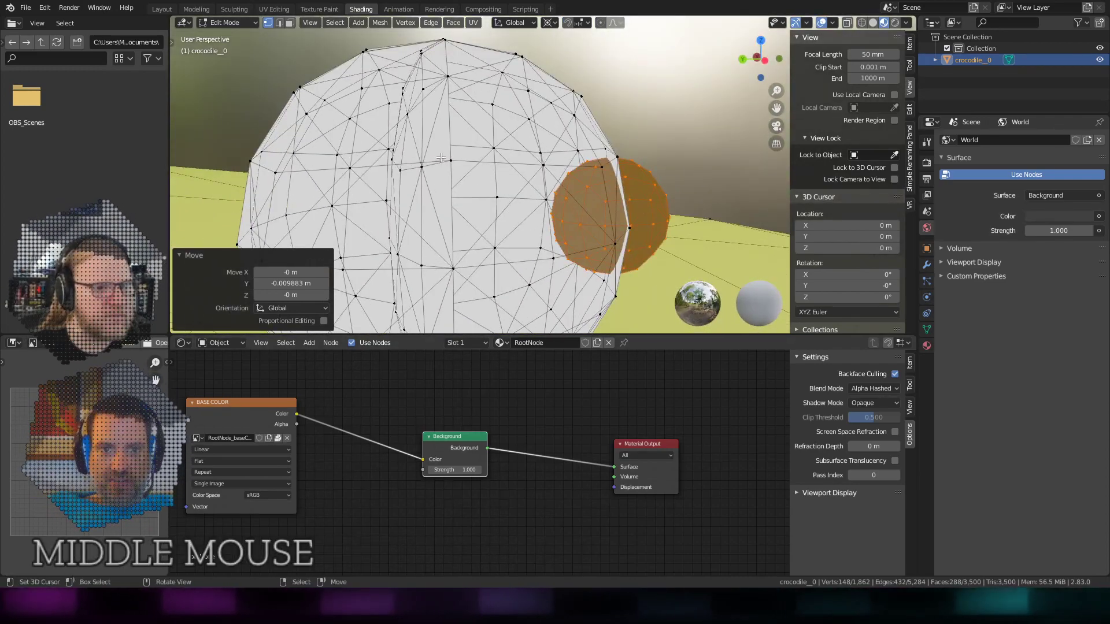
middle_drag(493, 141, 429, 137)
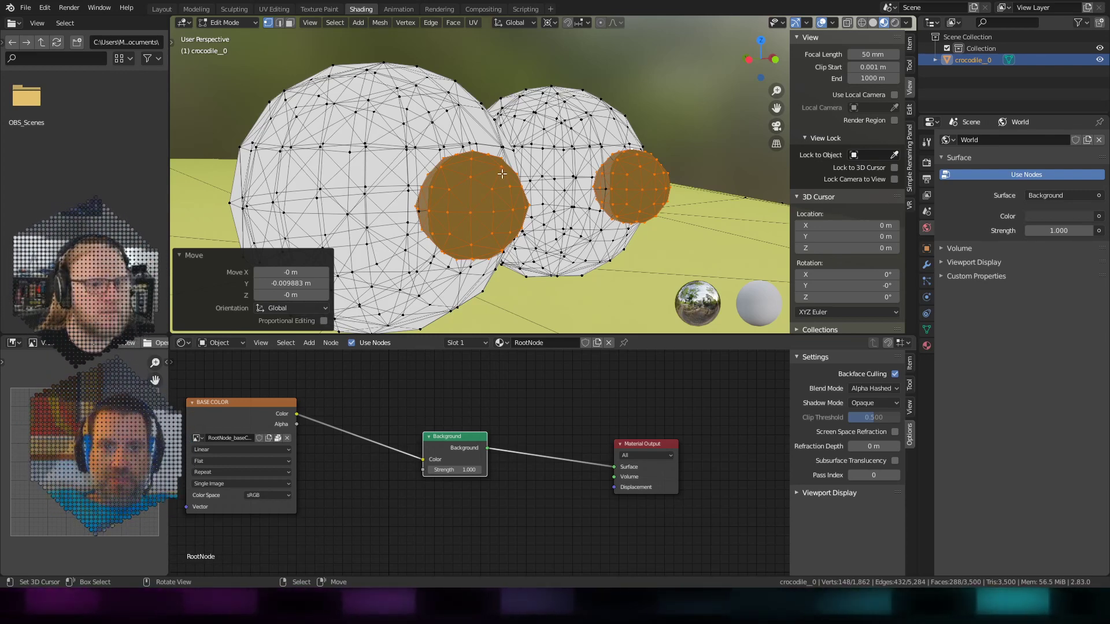
middle_drag(460, 176, 450, 176)
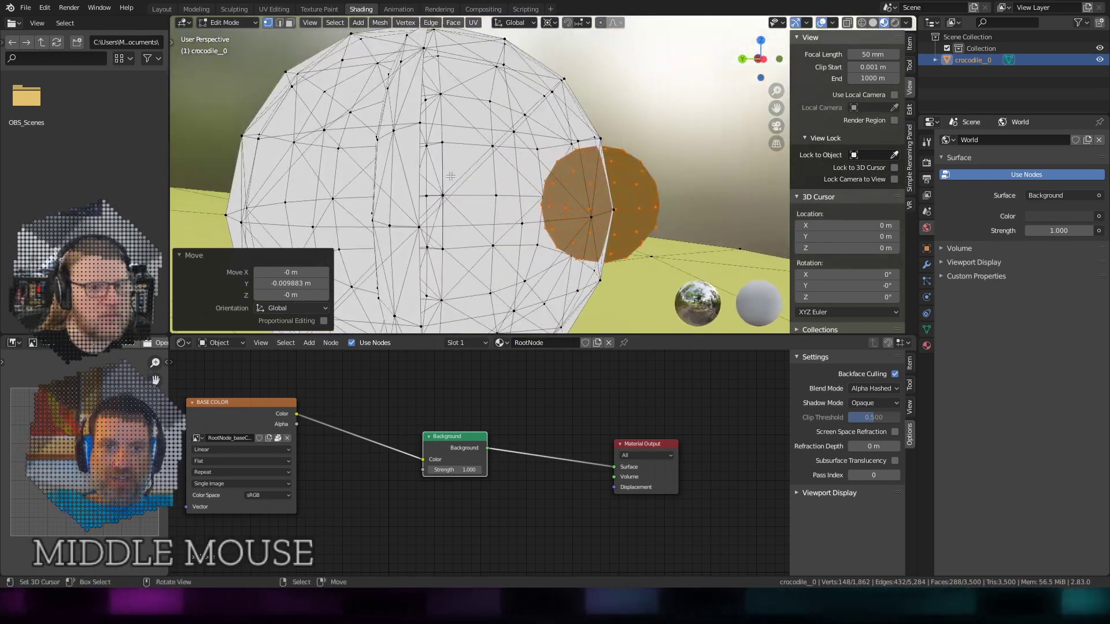
- In face select mode, pick a face on each eyeball and extend the selection to linked faces delimited by Seam
key(3)
right_click(491, 152)
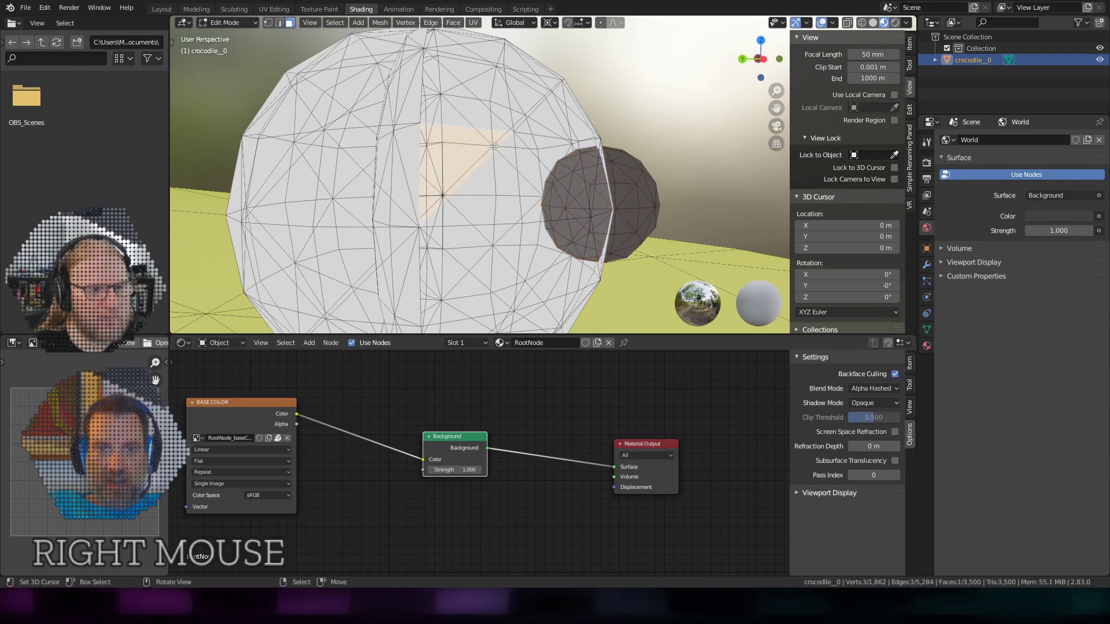
middle_drag(490, 152, 493, 152)
scroll(495, 153, down, 3)
scroll(496, 153, up, 5)
shift+middle_drag(708, 115, 579, 168)
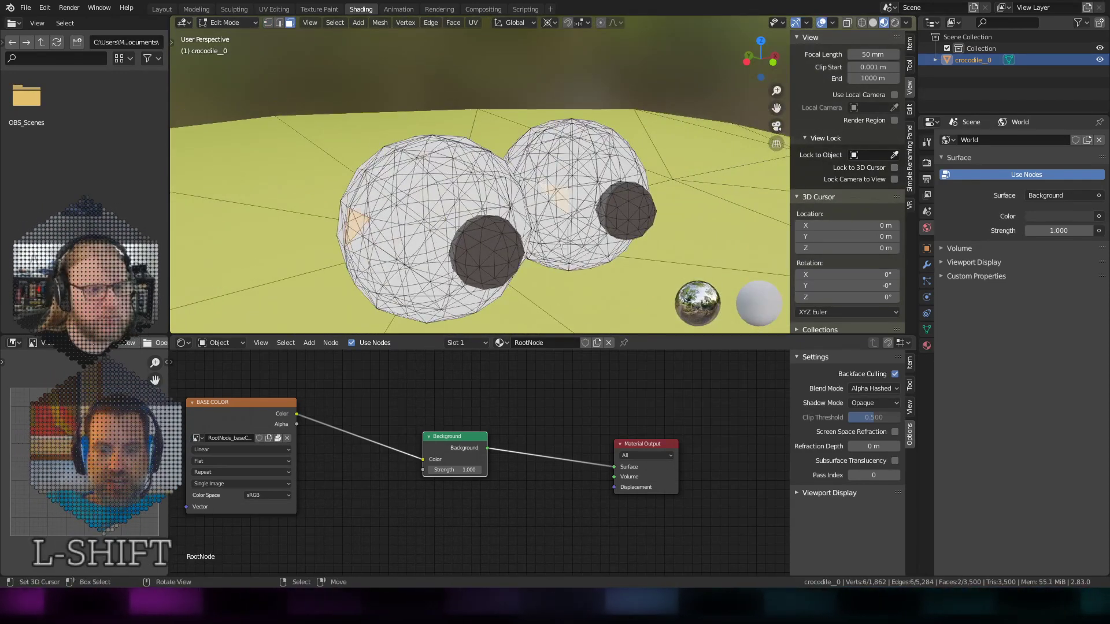
key(ctrl+l)
middle_drag(515, 177, 530, 163)
middle_drag(533, 172, 530, 145)
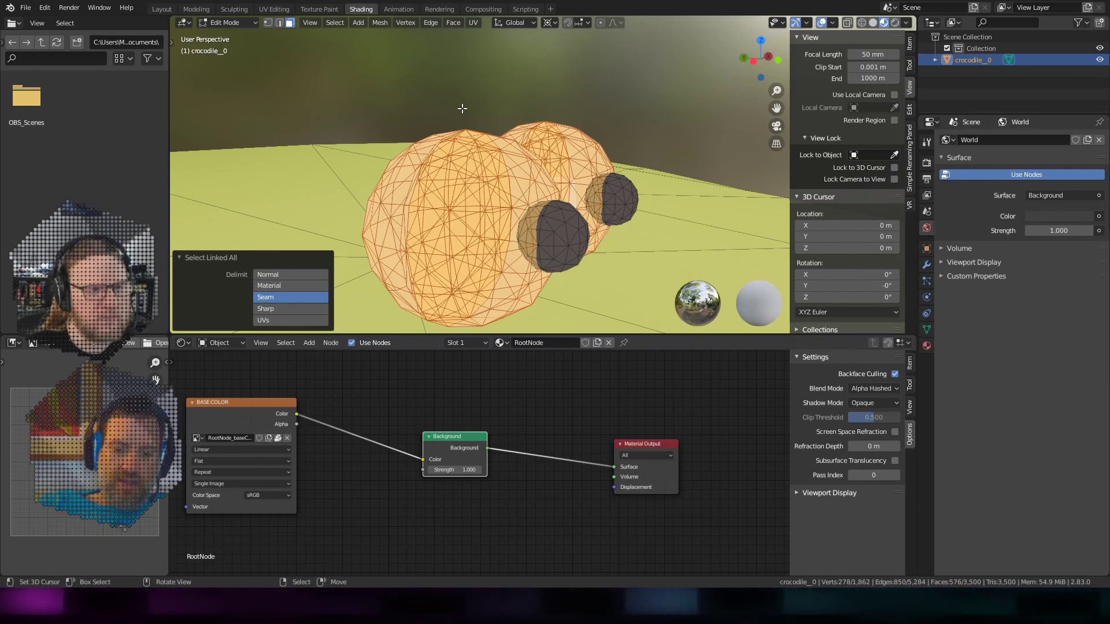
- Flip the normals of both selected eyeballs and check the faces up close
key(alt+n)
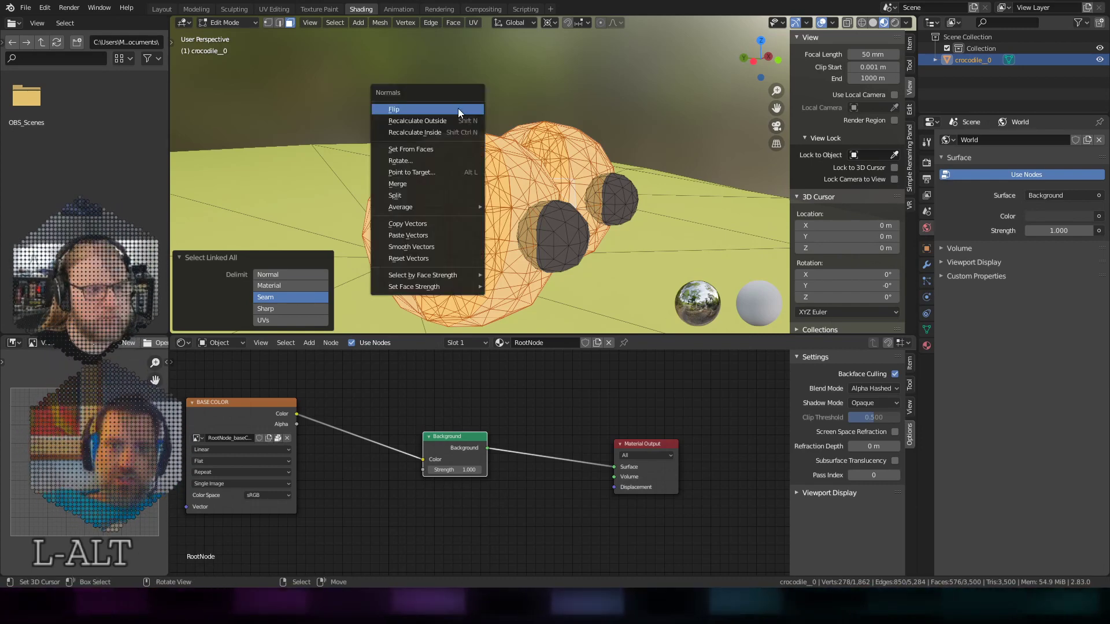
click(416, 108)
mouse_move(416, 115)
middle_down()
mouse_move(419, 218)
mouse_move(549, 272)
mouse_move(505, 227)
mouse_move(575, 216)
mouse_move(590, 235)
mouse_move(584, 211)
mouse_move(595, 215)
middle_up()
scroll(575, 281, up, 5)
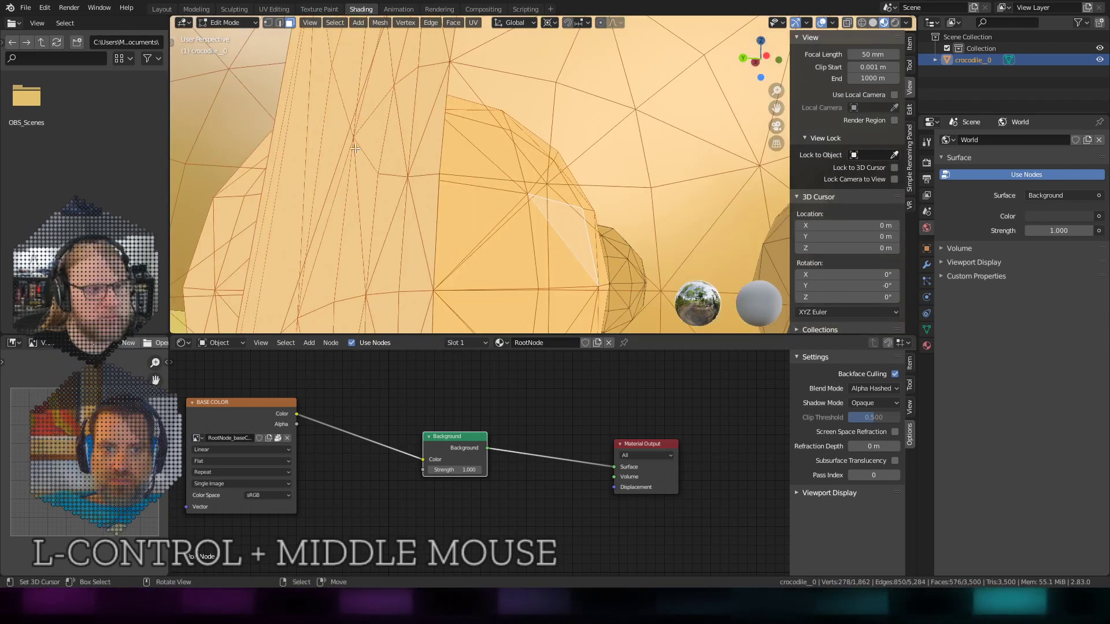
- Select one eyeball face, extend it to linked geometry delimited by Seam, and examine the eyeball's structure in wireframe shading
right_click(358, 148)
middle_drag(353, 151, 330, 132)
scroll(509, 169, down, 6)
scroll(508, 168, up, 4)
key(shift+z)
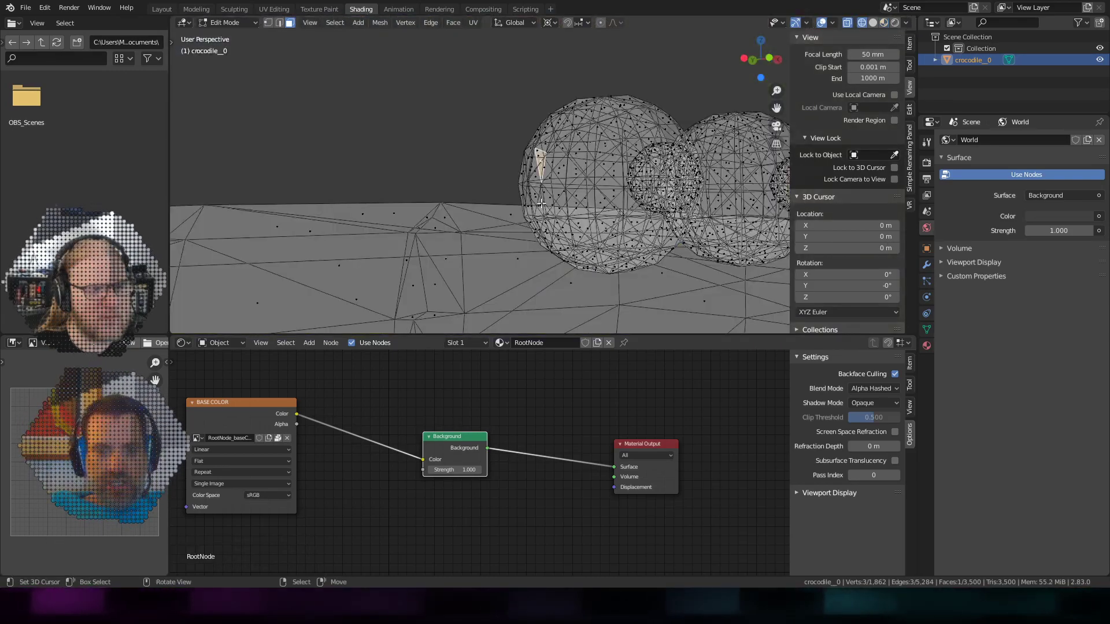
mouse_move(508, 168)
middle_down()
mouse_move(693, 202)
mouse_move(545, 134)
mouse_move(571, 152)
middle_up()
scroll(566, 151, up, 3)
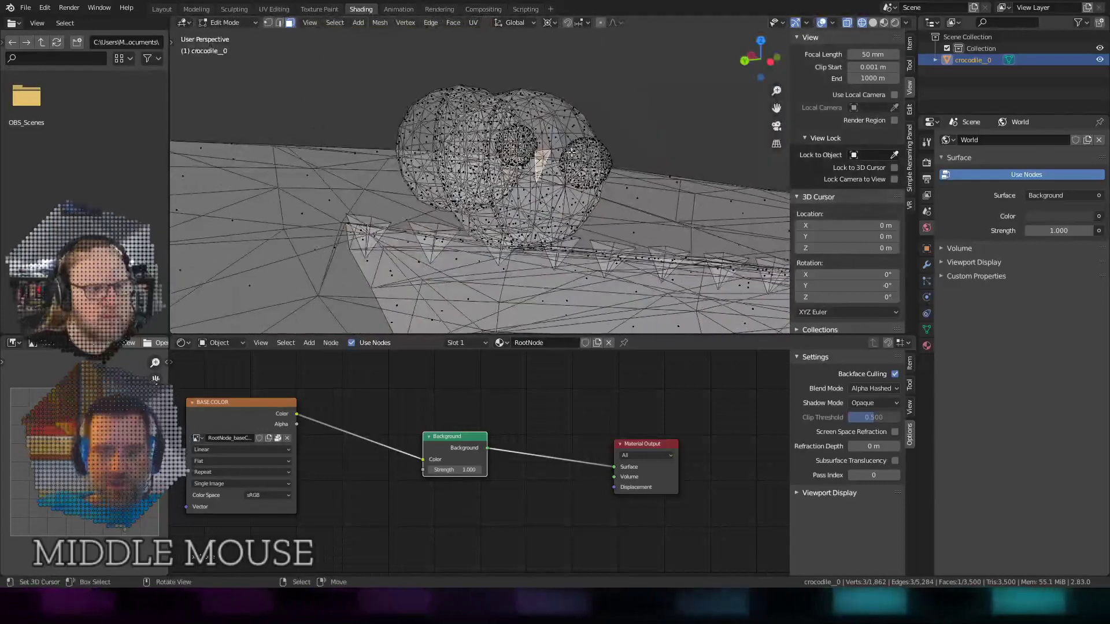
key(ctrl+l)
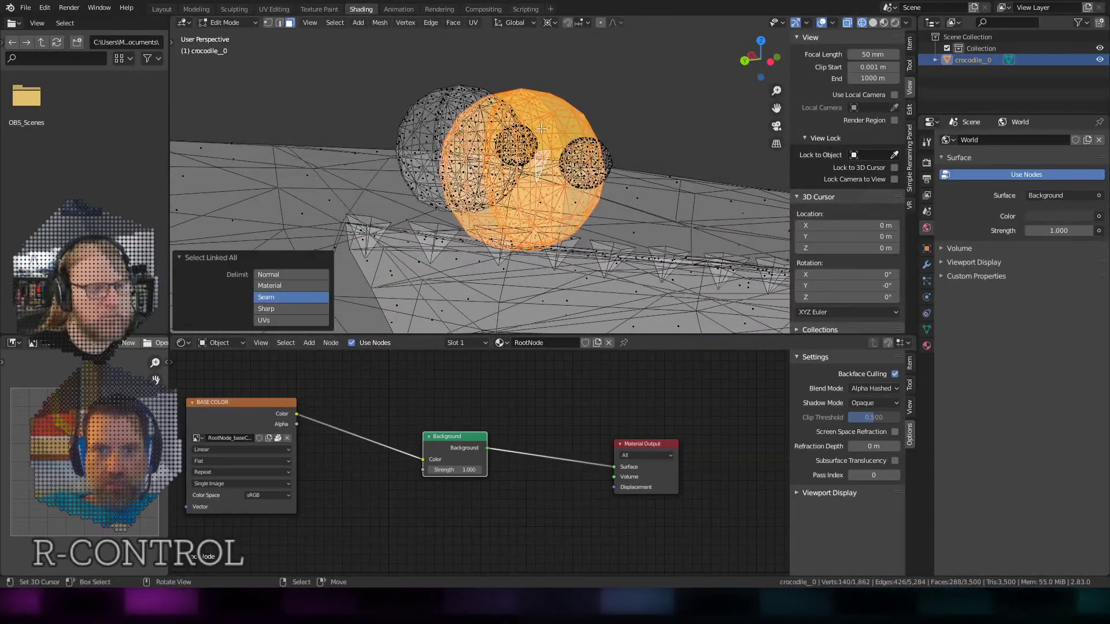
middle_drag(591, 149, 491, 124)
scroll(475, 118, up, 3)
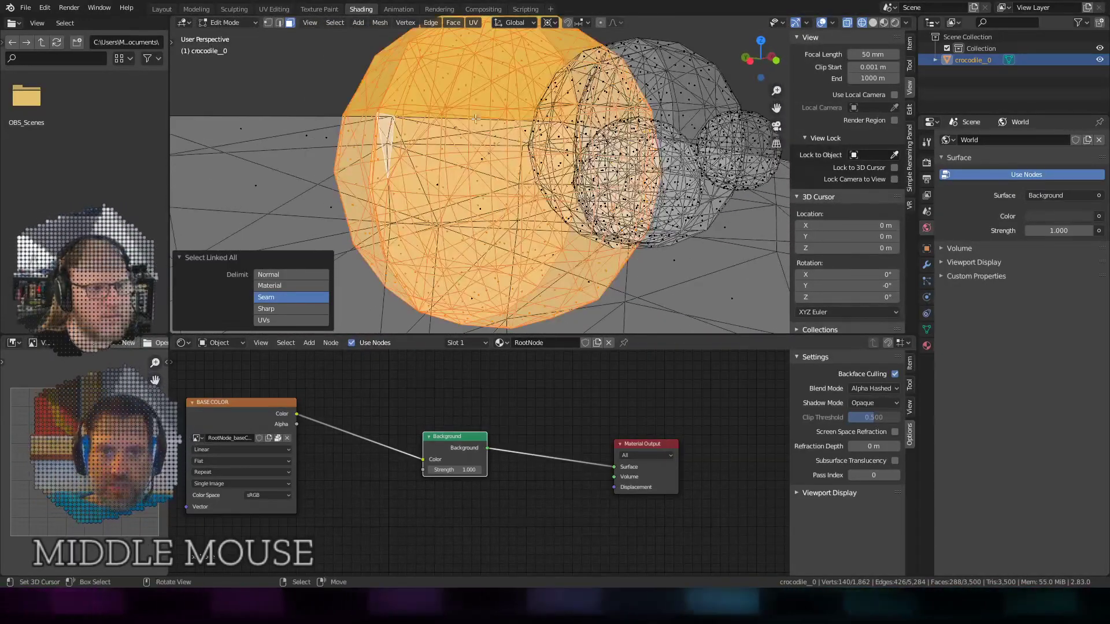
middle_drag(429, 104, 516, 141)
- Return the crocodile to Object Mode and show the whole model in material preview shading
key(Tab)
scroll(590, 181, down, 5)
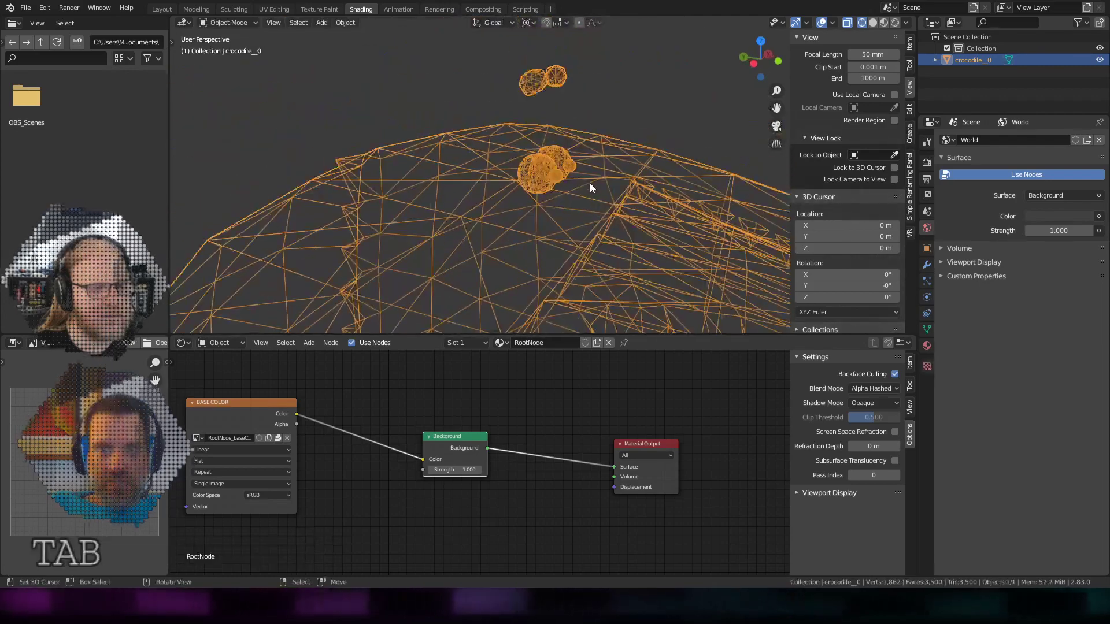
middle_drag(590, 182, 543, 178)
key(shift+z)
scroll(606, 193, down, 4)
scroll(533, 184, down, 4)
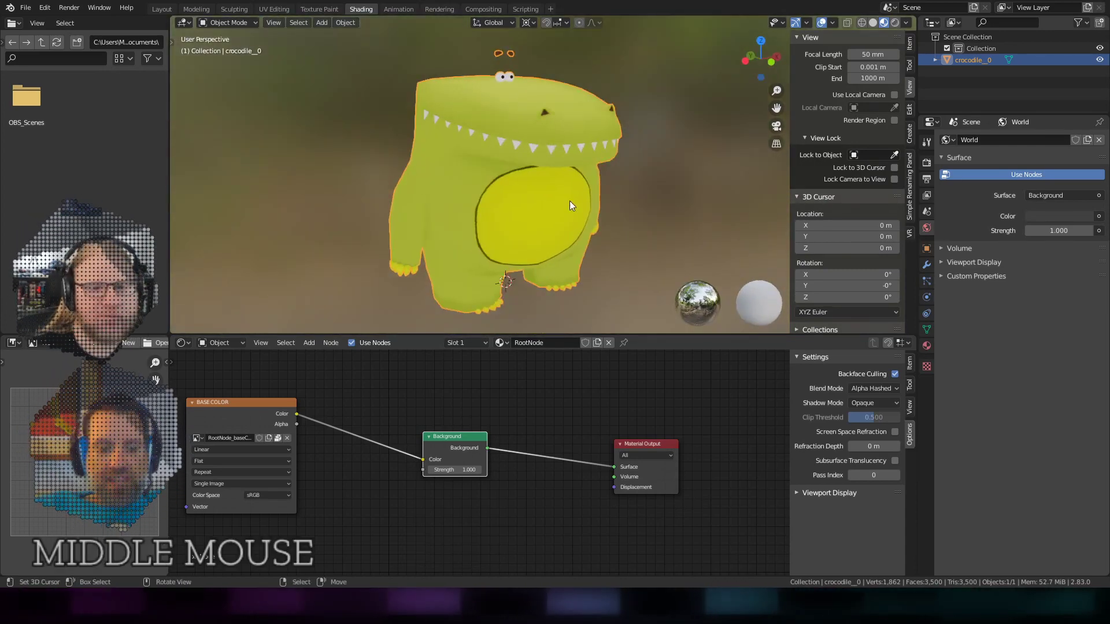